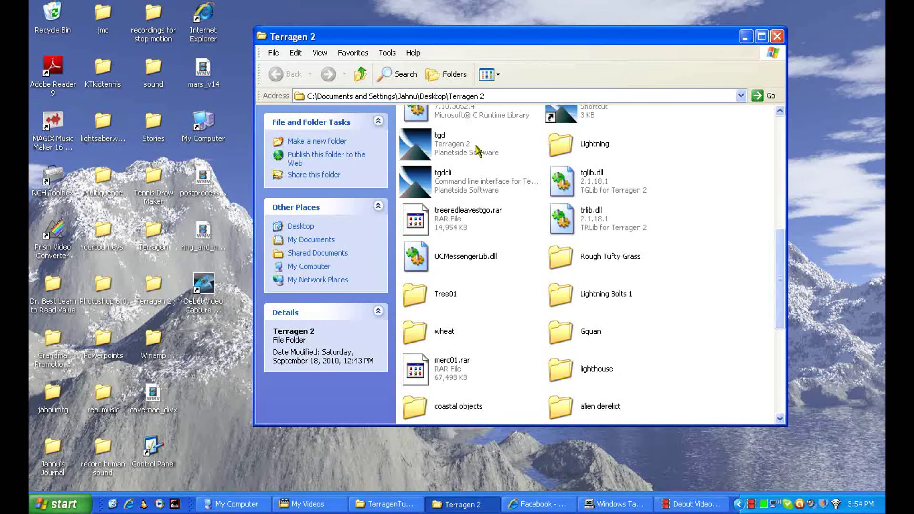
- Launch the tgd application from the Terragen 2 folder in Windows Explorer
{"action": "double_click", "coordinate": [478, 151]}
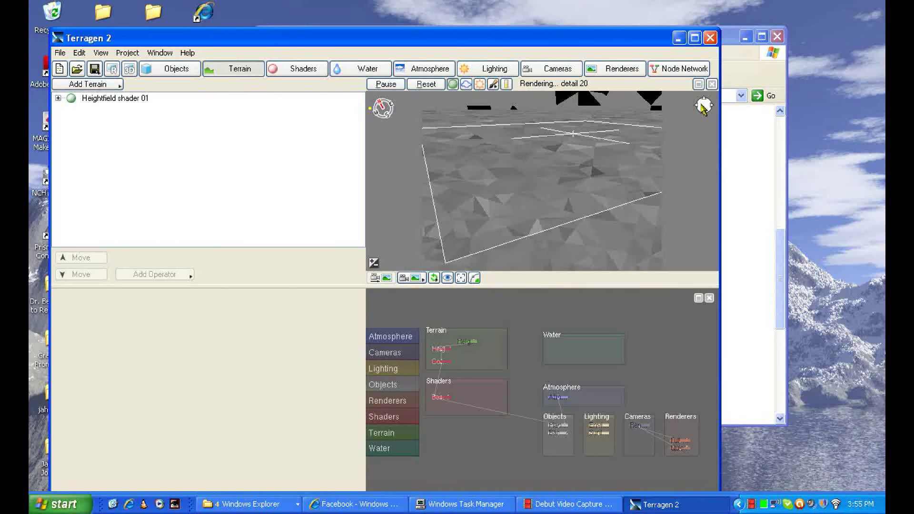
- Inspect the preview's camera navigation widget over the default flat terrain
{"action": "mouse_move", "coordinate": [705, 110]}
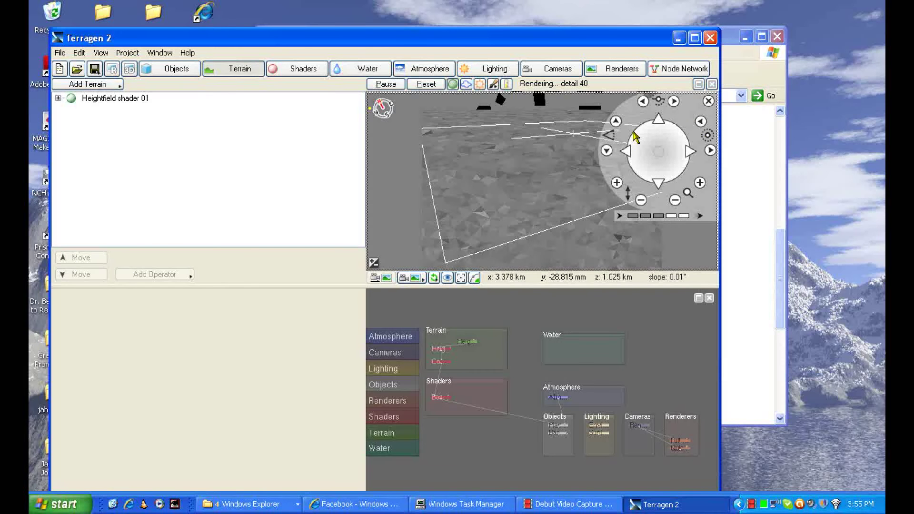
- Rotate and tilt the camera view left and right with the navigation widget
{"action": "left_click", "coordinate": [708, 102]}
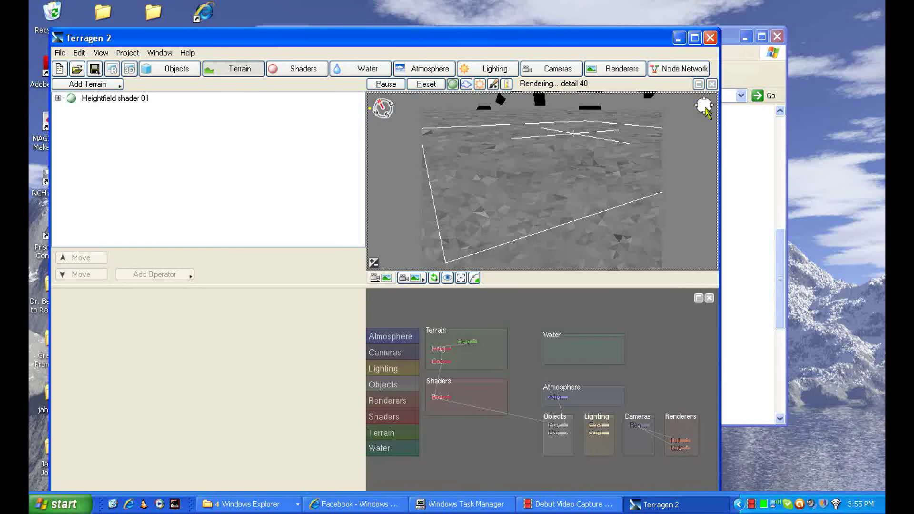
{"action": "mouse_move", "coordinate": [704, 108]}
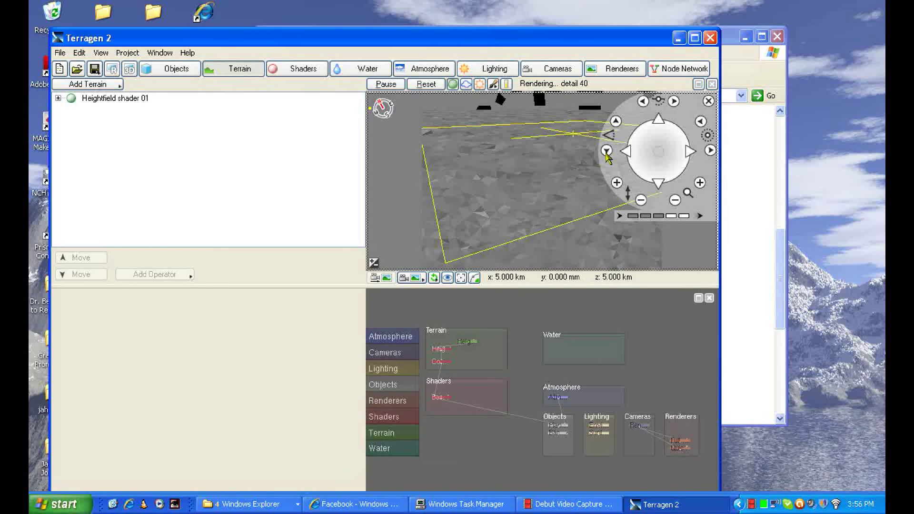
{"action": "left_click", "coordinate": [644, 103]}
{"action": "left_click", "coordinate": [644, 102]}
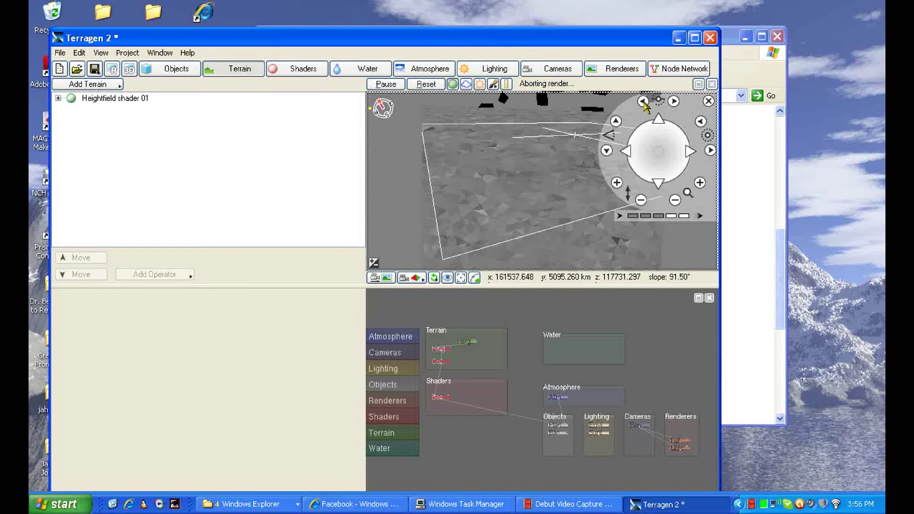
{"action": "left_click", "coordinate": [675, 102]}
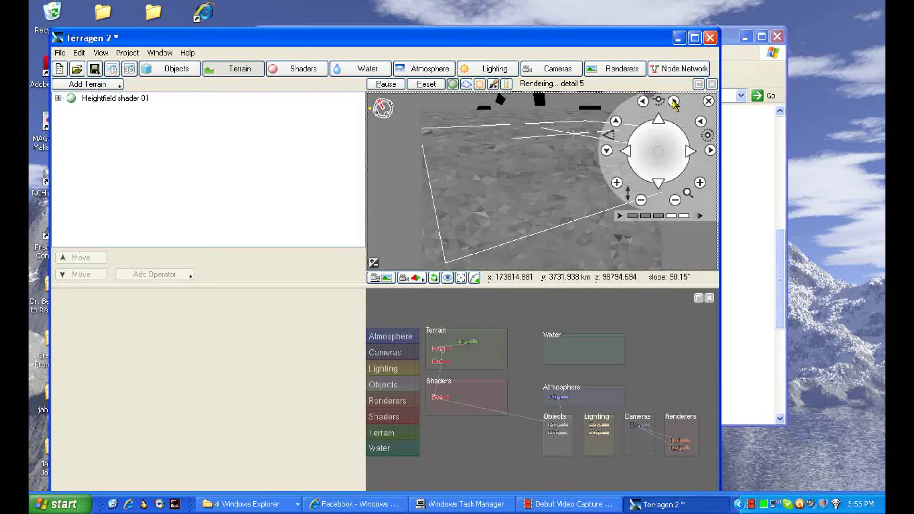
{"action": "left_click", "coordinate": [615, 122]}
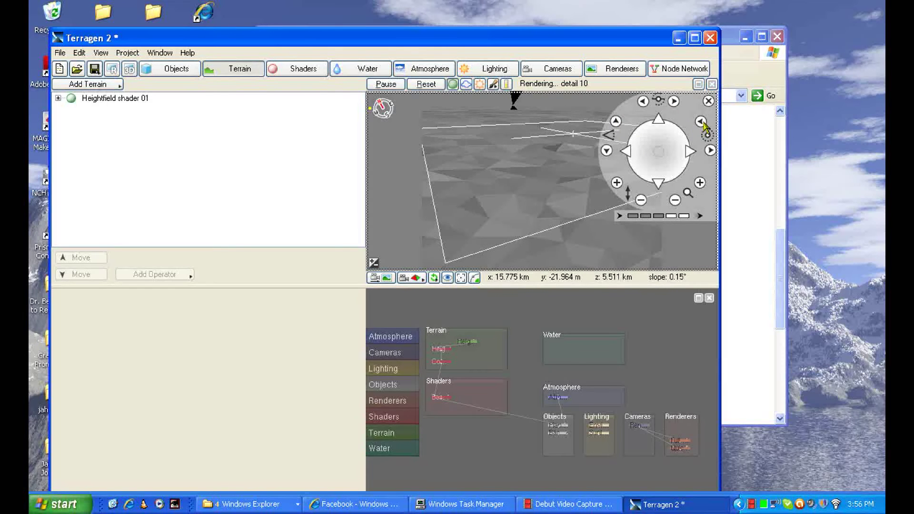
{"action": "left_click", "coordinate": [701, 122]}
{"action": "left_click", "coordinate": [711, 150]}
{"action": "left_click", "coordinate": [701, 183]}
{"action": "left_click", "coordinate": [675, 200]}
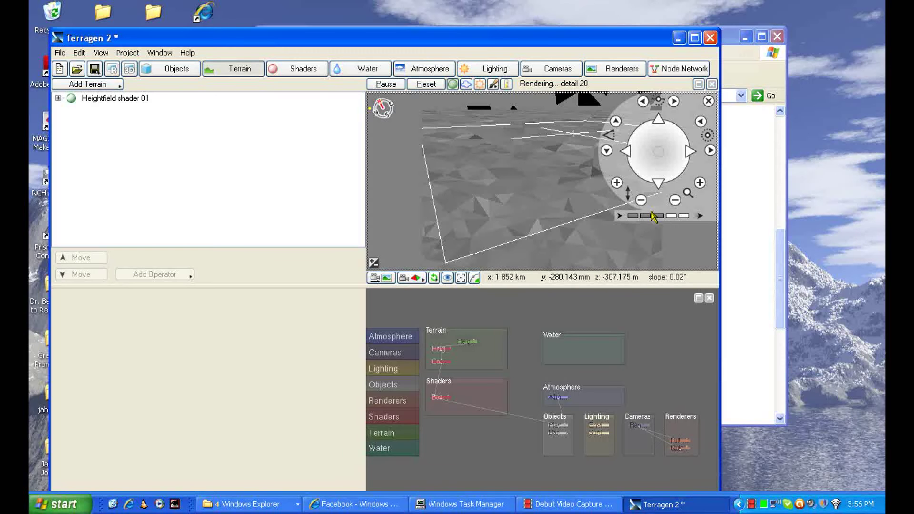
- Shift the camera forward and back, then tilt it to lower the horizon
{"action": "left_click", "coordinate": [658, 125]}
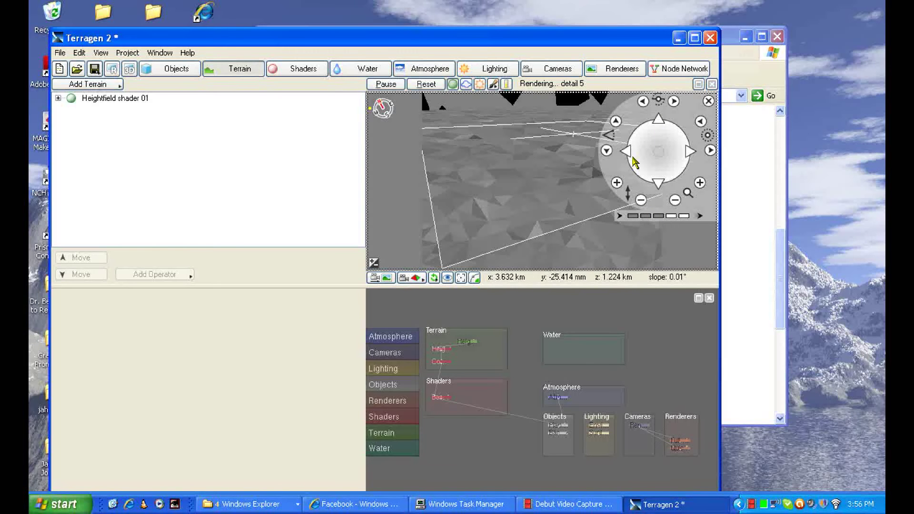
{"action": "left_click", "coordinate": [690, 152]}
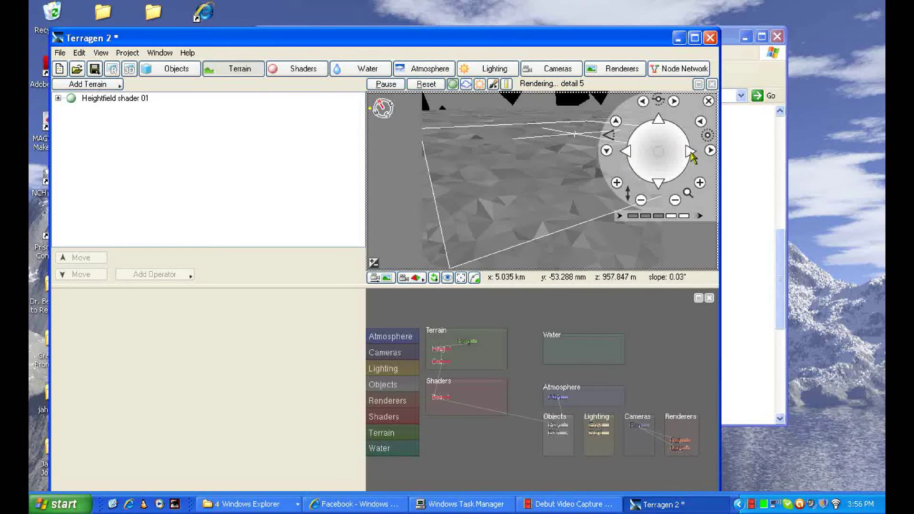
{"action": "left_click", "coordinate": [660, 183]}
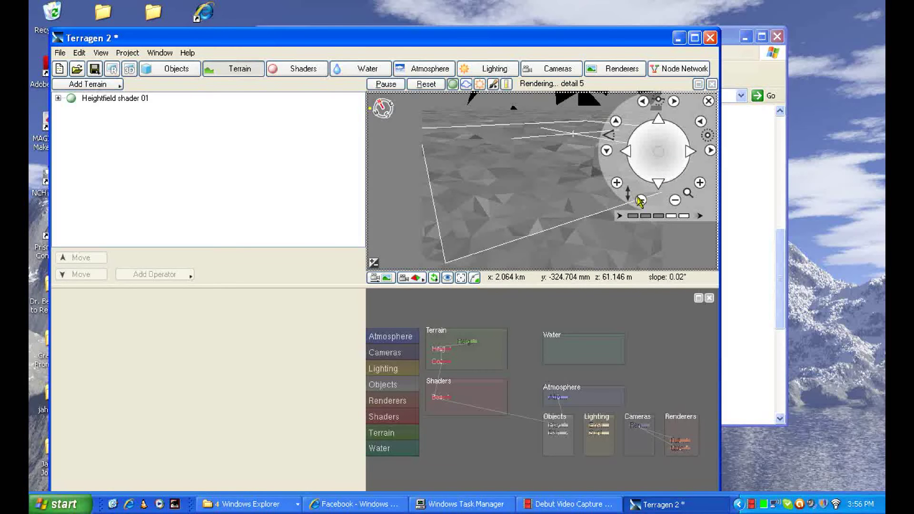
{"action": "left_click", "coordinate": [615, 122]}
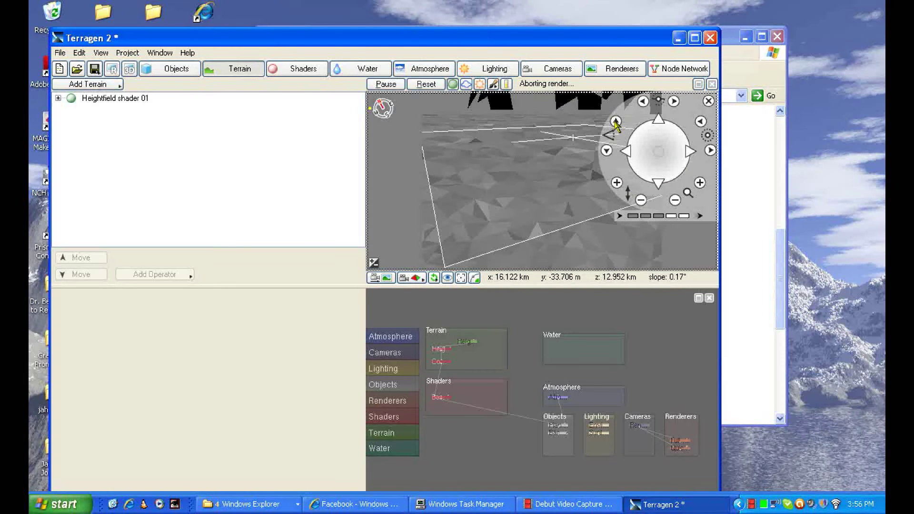
{"action": "left_click", "coordinate": [607, 151]}
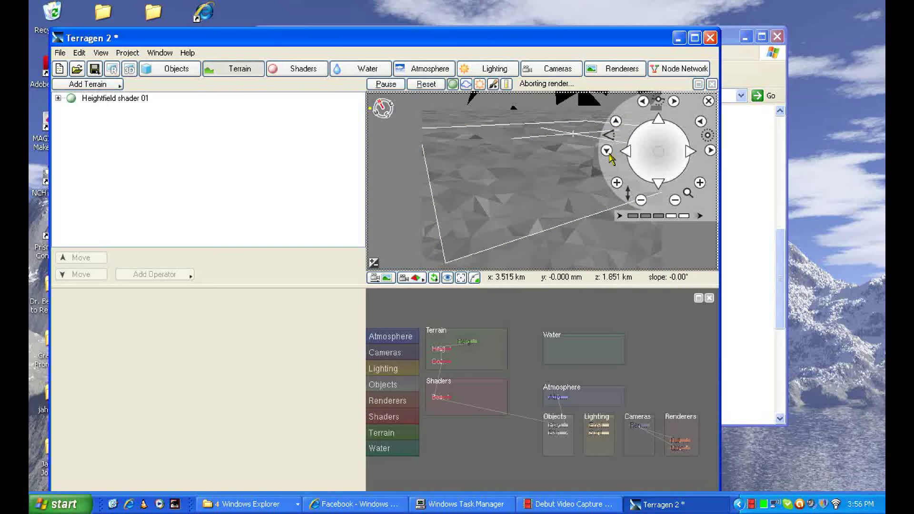
{"action": "left_click", "coordinate": [615, 122]}
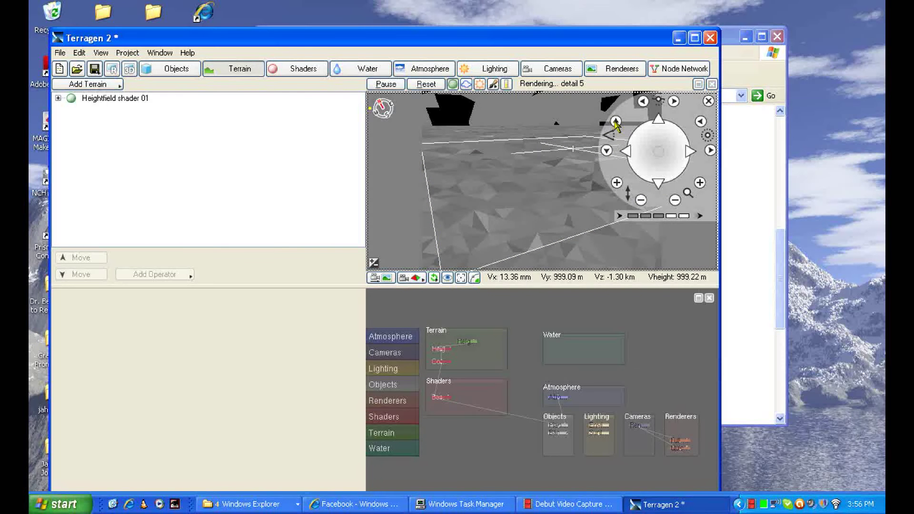
{"action": "left_click", "coordinate": [615, 122]}
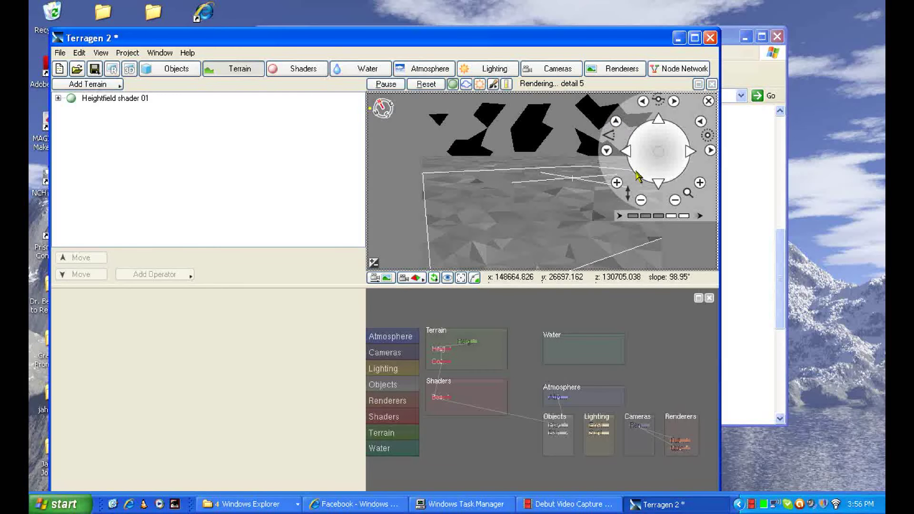
- Lower the camera height to about 394 m and pitch it up toward the sky
{"action": "left_click", "coordinate": [640, 200]}
{"action": "left_click", "coordinate": [641, 200]}
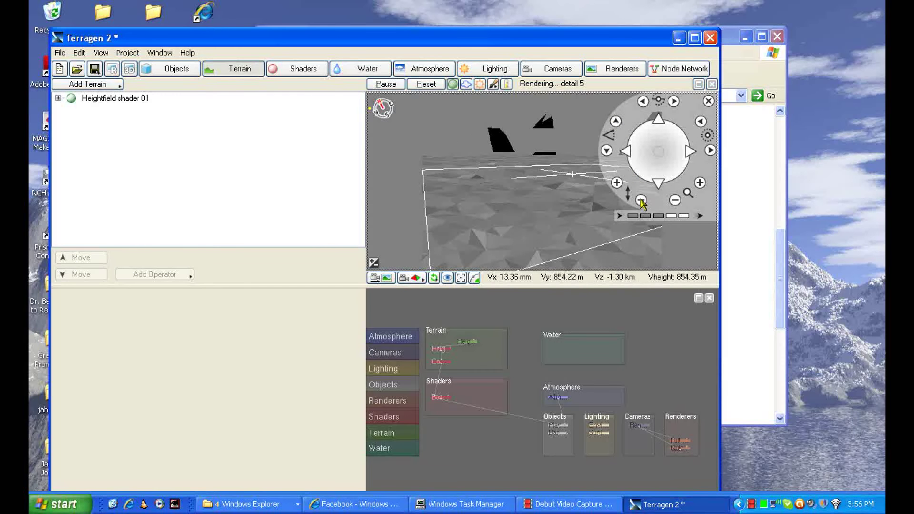
{"action": "left_click", "coordinate": [641, 200]}
{"action": "left_click", "coordinate": [641, 200]}
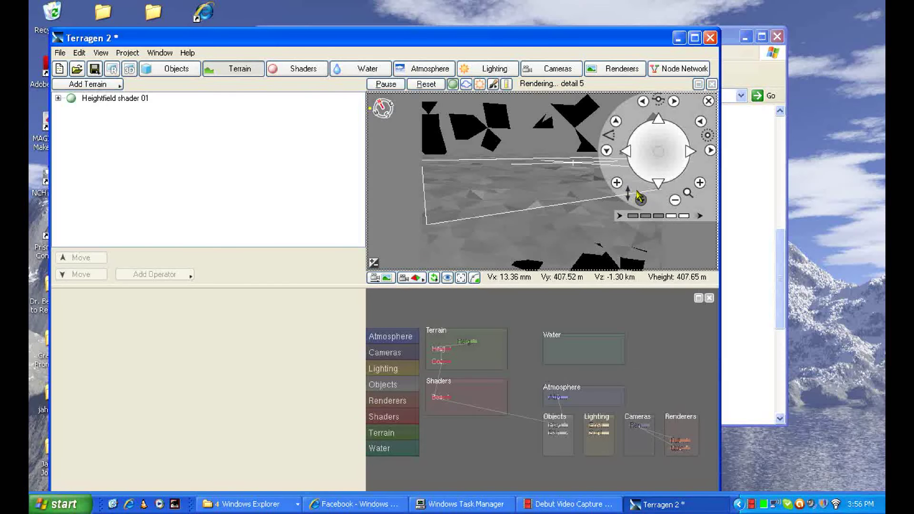
{"action": "left_click", "coordinate": [616, 122]}
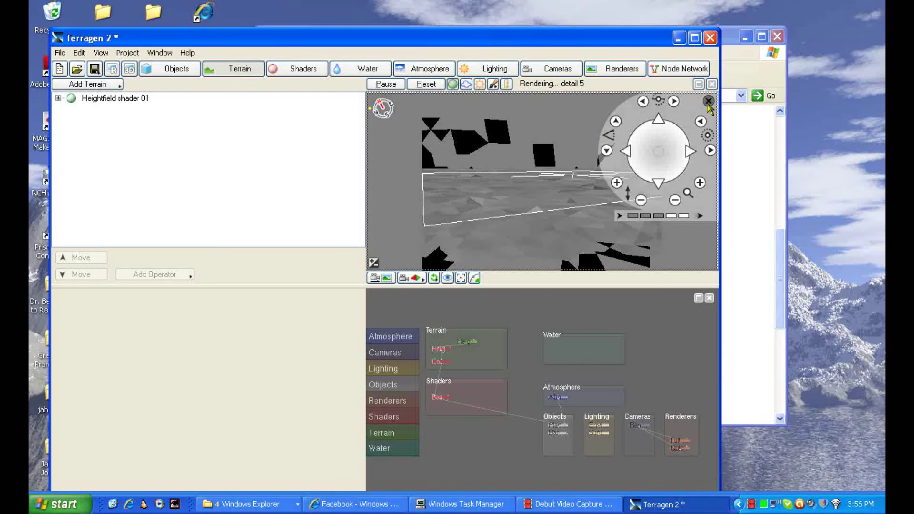
- Show the Atmosphere section and its Add Cloud Layer type list
{"action": "left_click", "coordinate": [388, 278]}
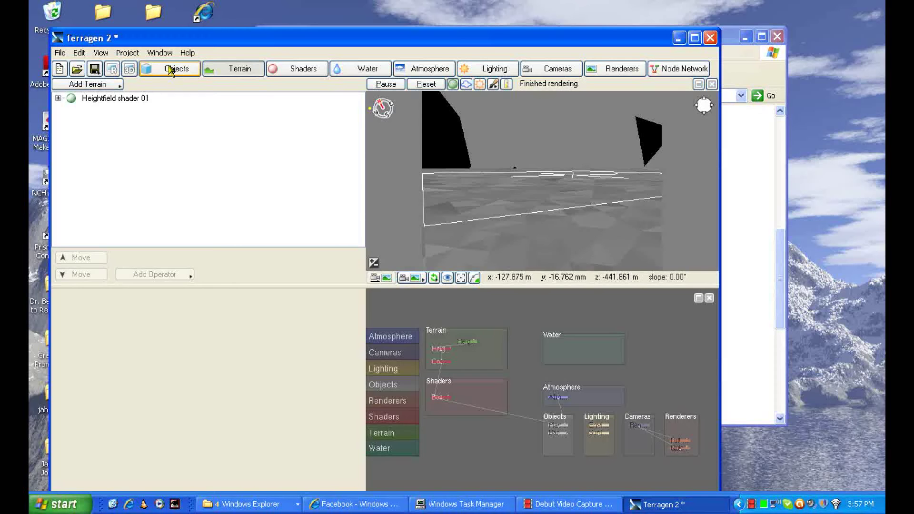
{"action": "left_click", "coordinate": [417, 70]}
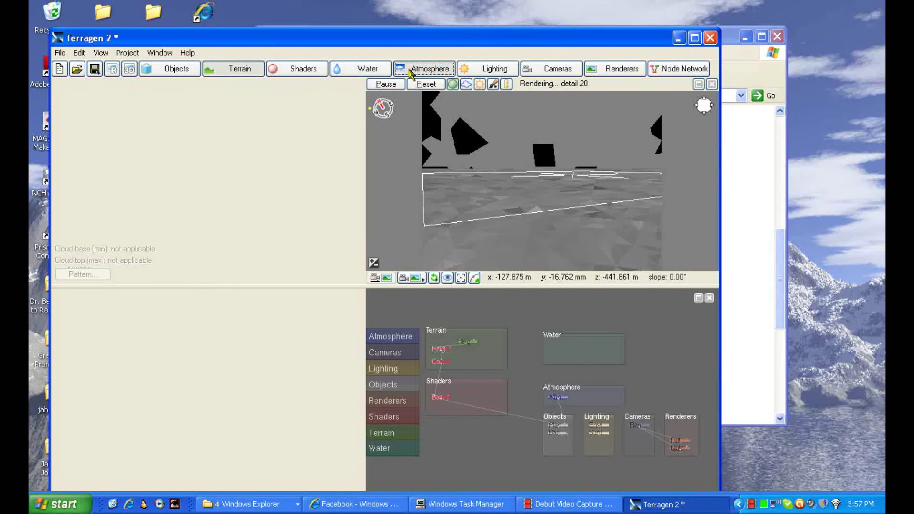
{"action": "left_click", "coordinate": [93, 84]}
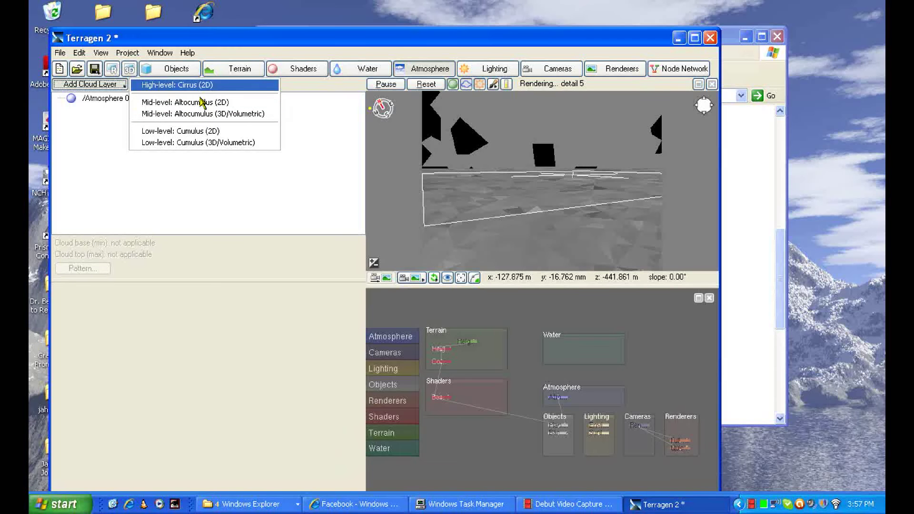
- Add a volumetric cumulus layer with depth 2353.31, coverage adjust -0.1, altitude 1284.45
{"action": "left_click", "coordinate": [217, 143]}
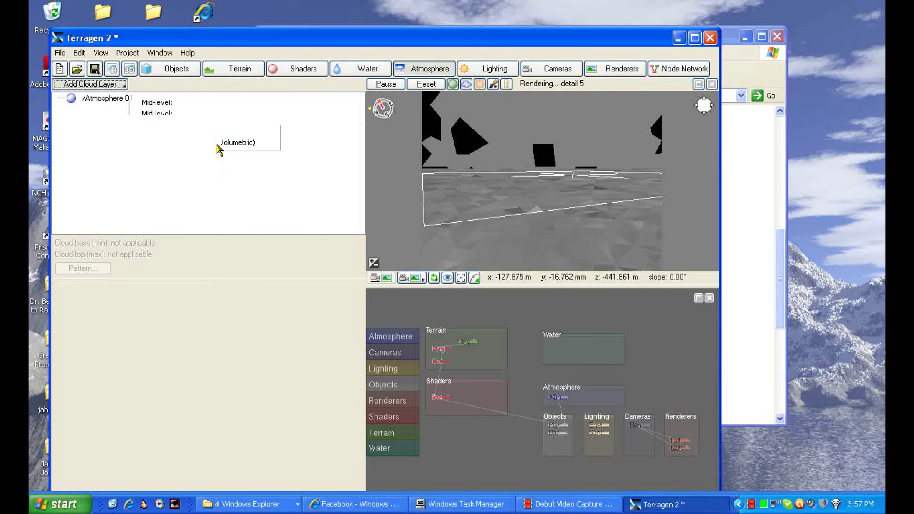
{"action": "left_click", "coordinate": [118, 117]}
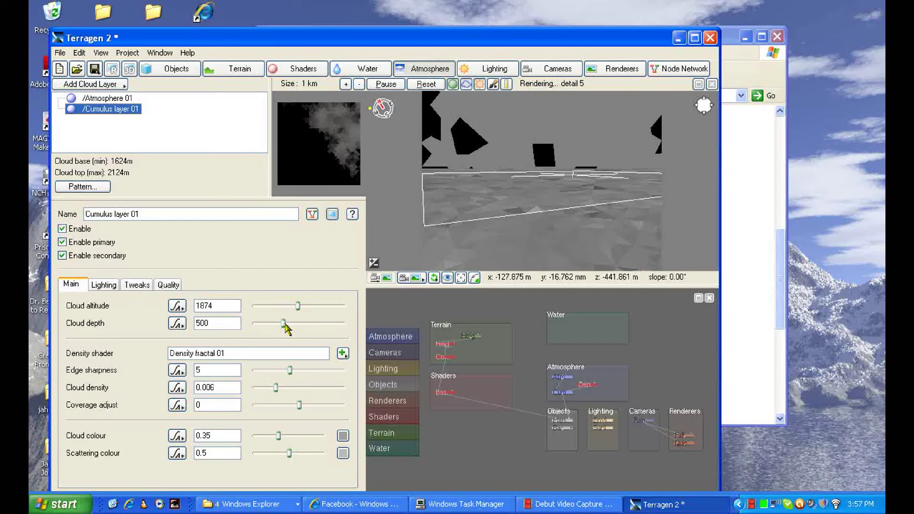
{"action": "left_click_drag", "start_coordinate": [282, 323], "coordinate": [301, 322]}
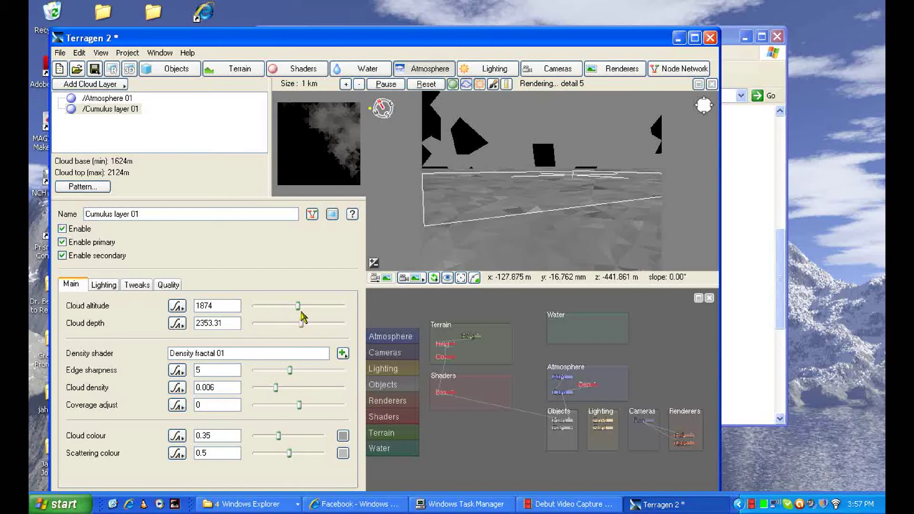
{"action": "left_click_drag", "start_coordinate": [300, 408], "coordinate": [297, 406]}
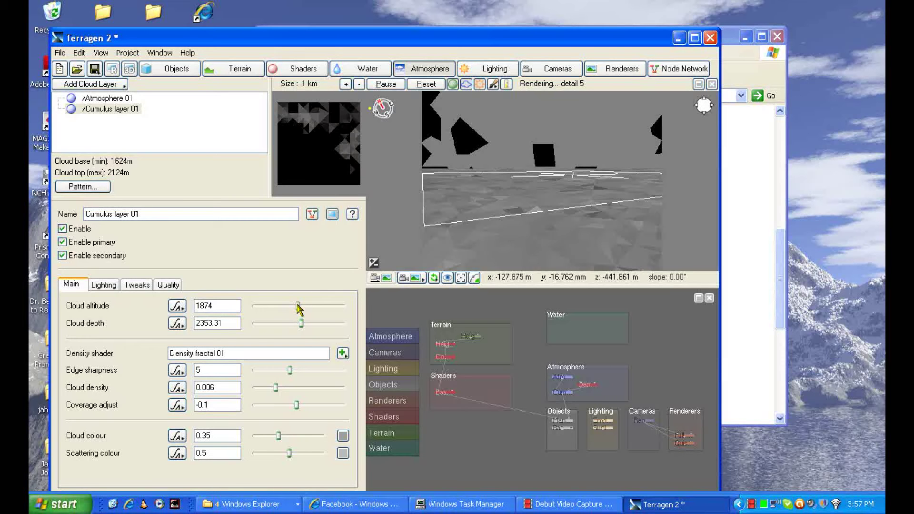
{"action": "left_click_drag", "start_coordinate": [298, 306], "coordinate": [294, 306]}
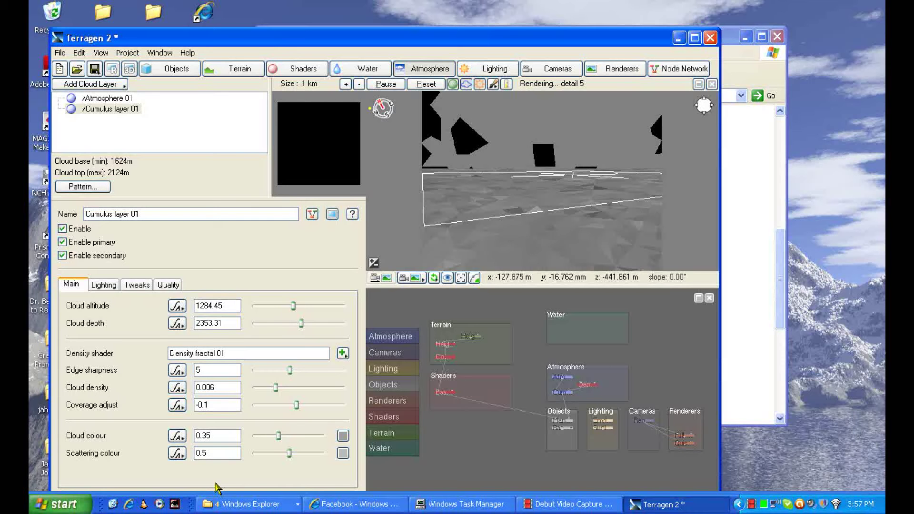
- Look through Cumulus layer 01's Lighting, Tweak and Quality settings tabs
{"action": "left_click", "coordinate": [108, 285]}
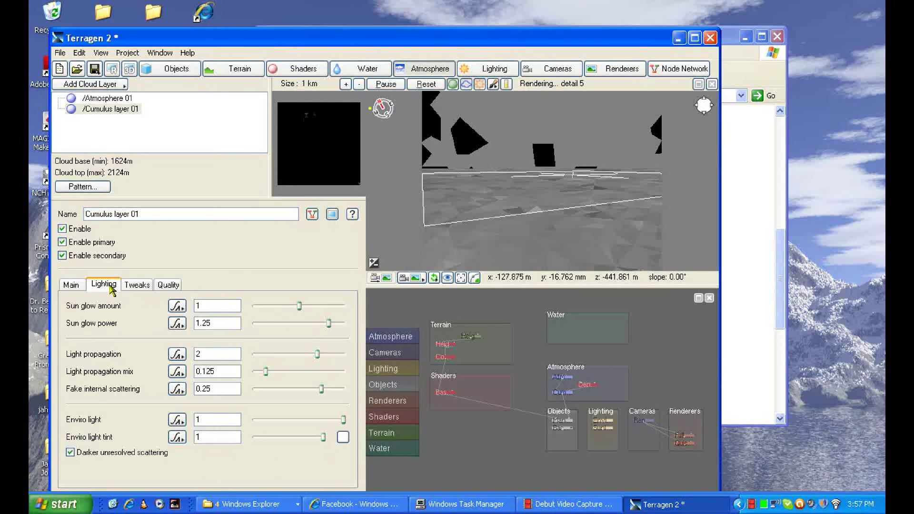
{"action": "left_click", "coordinate": [137, 286]}
{"action": "left_click", "coordinate": [104, 285]}
{"action": "left_click", "coordinate": [138, 285]}
{"action": "left_click", "coordinate": [168, 285]}
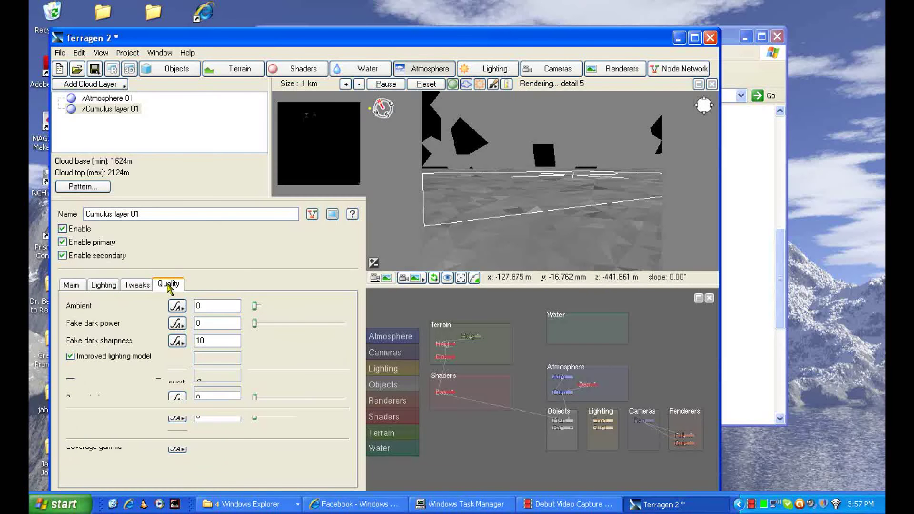
{"action": "left_click", "coordinate": [150, 285]}
{"action": "left_click", "coordinate": [166, 285]}
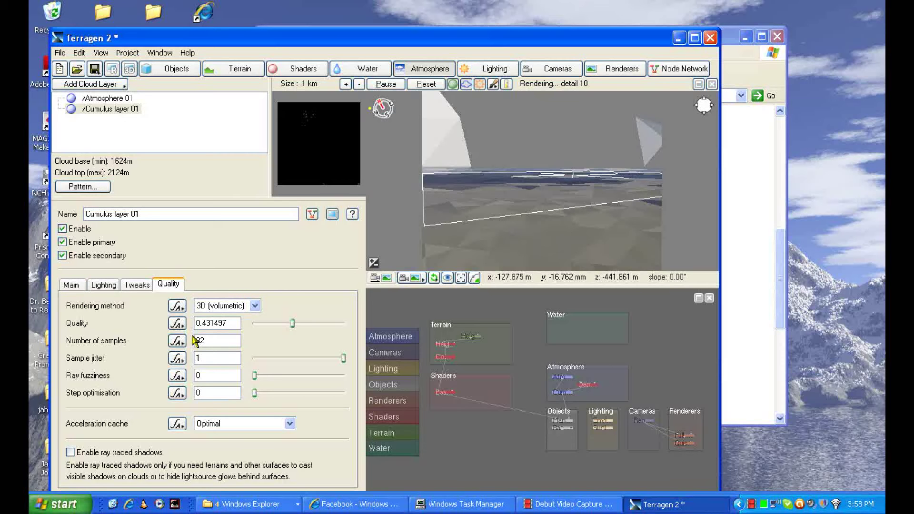
- Set the cloud's number of samples to 32 and keep Optimal acceleration cache
{"action": "double_click", "coordinate": [202, 341]}
{"action": "type", "text": "32"}
{"action": "left_click", "coordinate": [290, 423]}
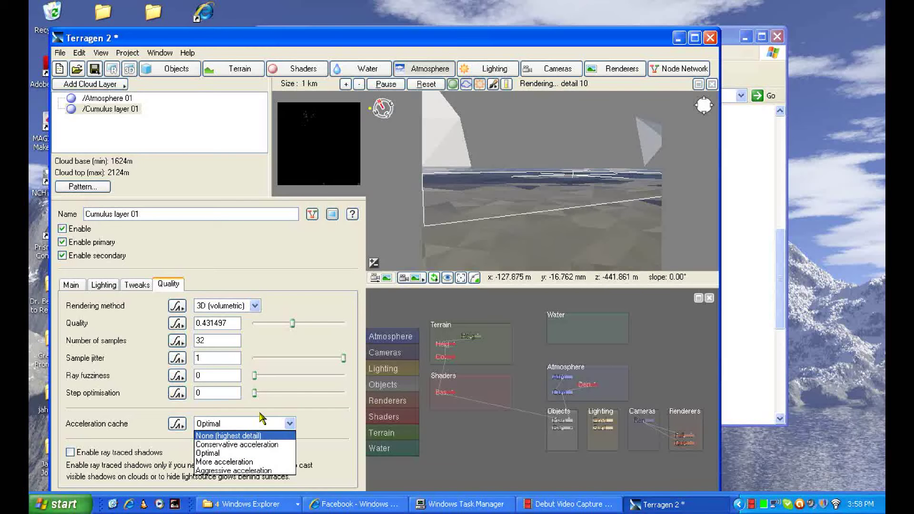
{"action": "left_click", "coordinate": [240, 453]}
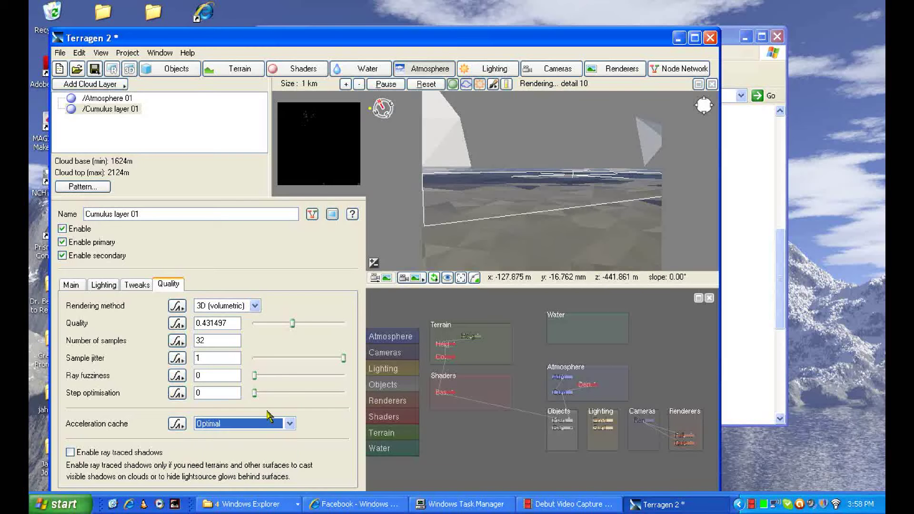
{"action": "left_click", "coordinate": [83, 287]}
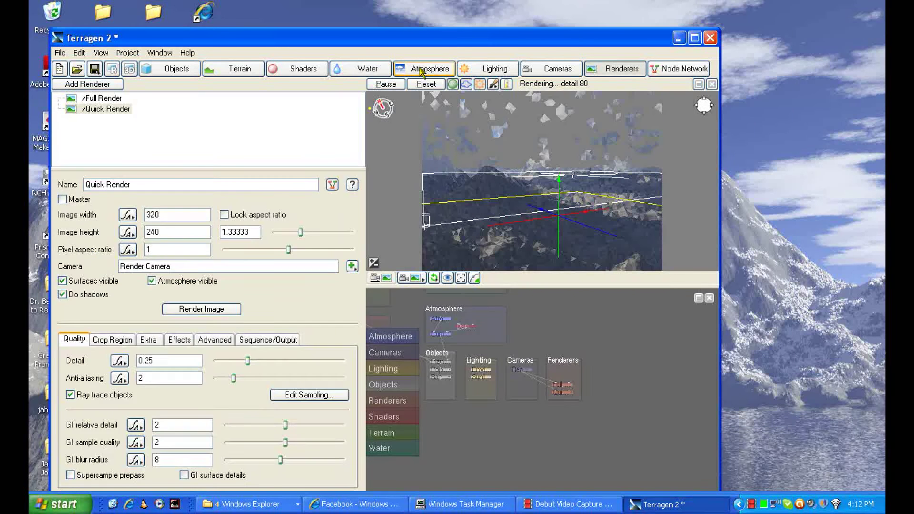
- Select Cumulus layer 01 and drag its Coverage adjust up to -0.05
{"action": "left_click", "coordinate": [421, 70]}
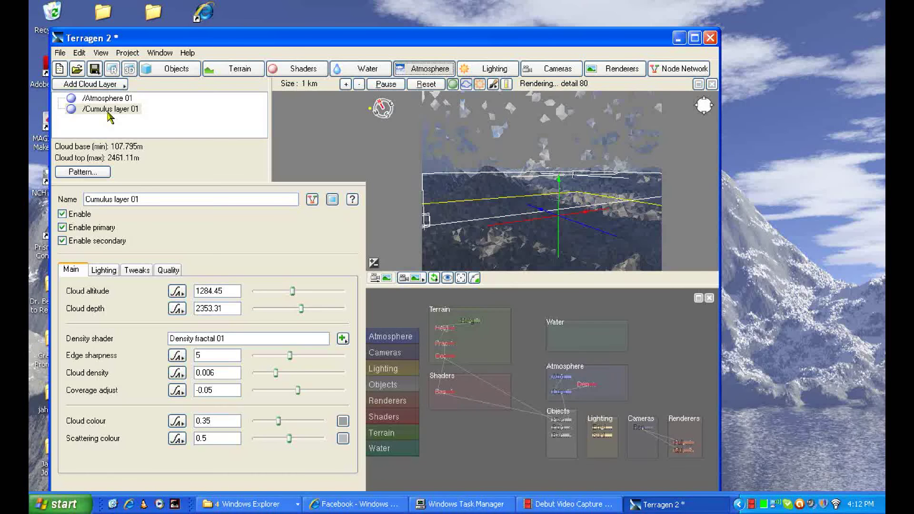
{"action": "left_click", "coordinate": [109, 113]}
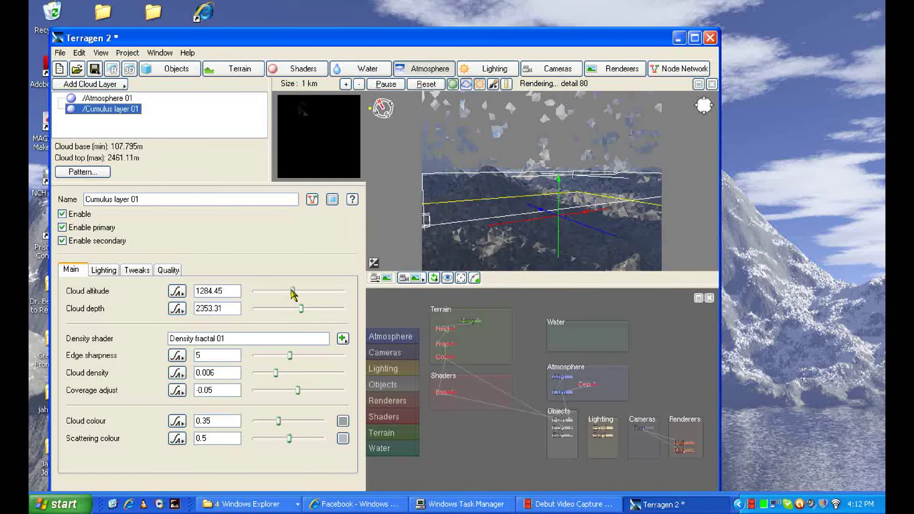
{"action": "left_click_drag", "start_coordinate": [292, 290], "coordinate": [302, 291]}
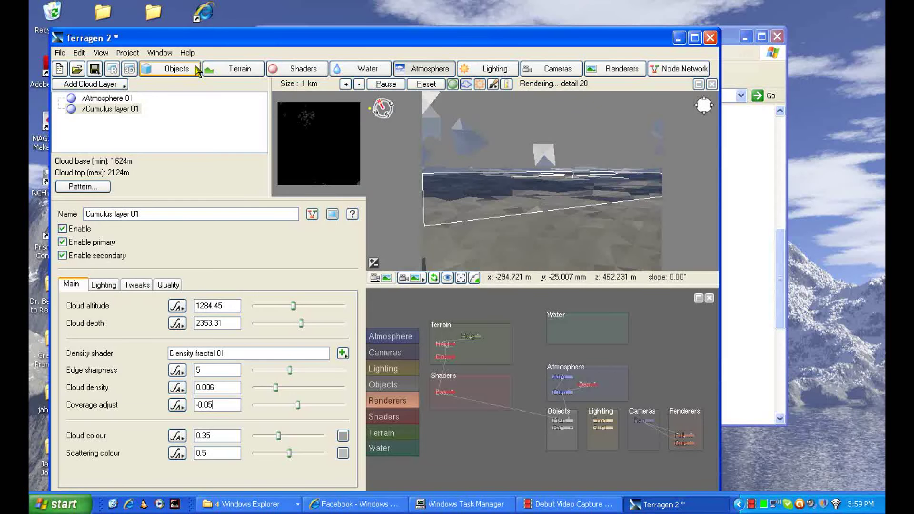
- Add a Power Fractal terrain, Fractal terrain 01, in the Terrain section
{"action": "left_click", "coordinate": [220, 70]}
{"action": "left_click", "coordinate": [83, 86]}
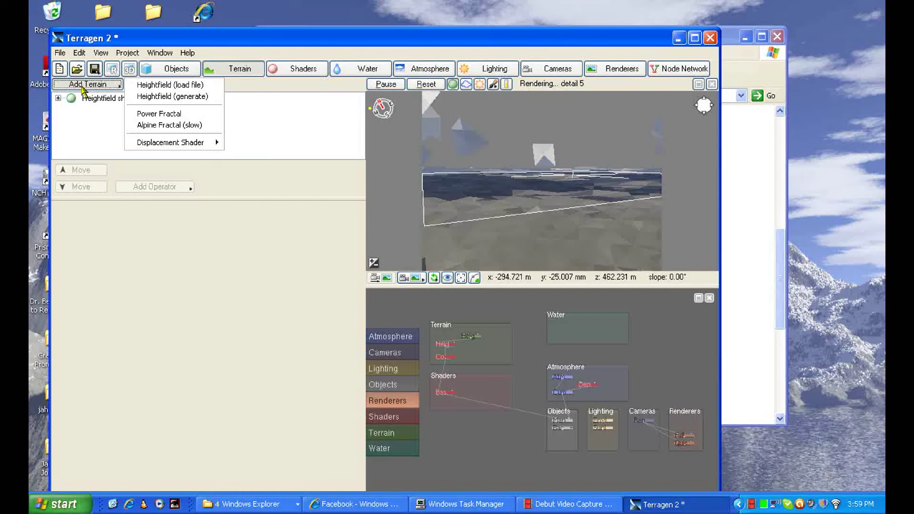
{"action": "left_click", "coordinate": [185, 115]}
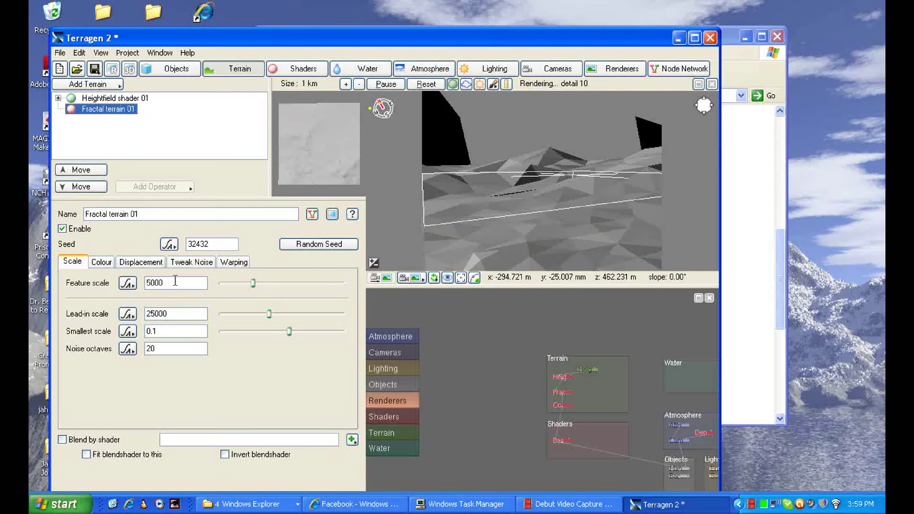
{"action": "left_click", "coordinate": [88, 84]}
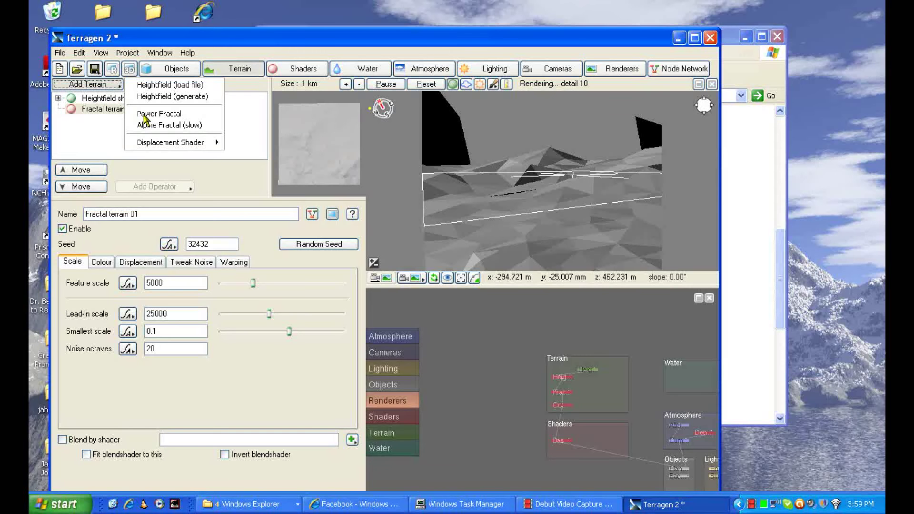
{"action": "left_click", "coordinate": [126, 136]}
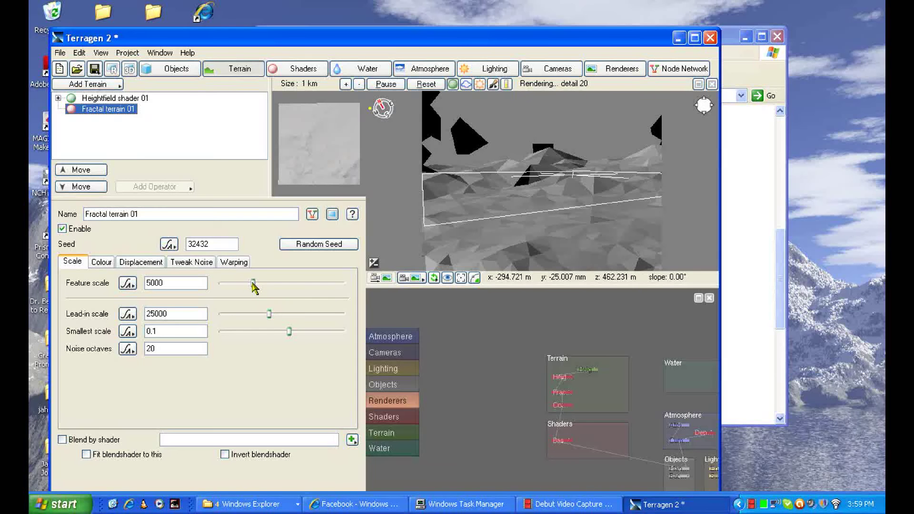
- Switch the fractal's noise flavour to Perlin billows and shrink feature scale to about 199
{"action": "left_click_drag", "start_coordinate": [253, 282], "coordinate": [248, 282]}
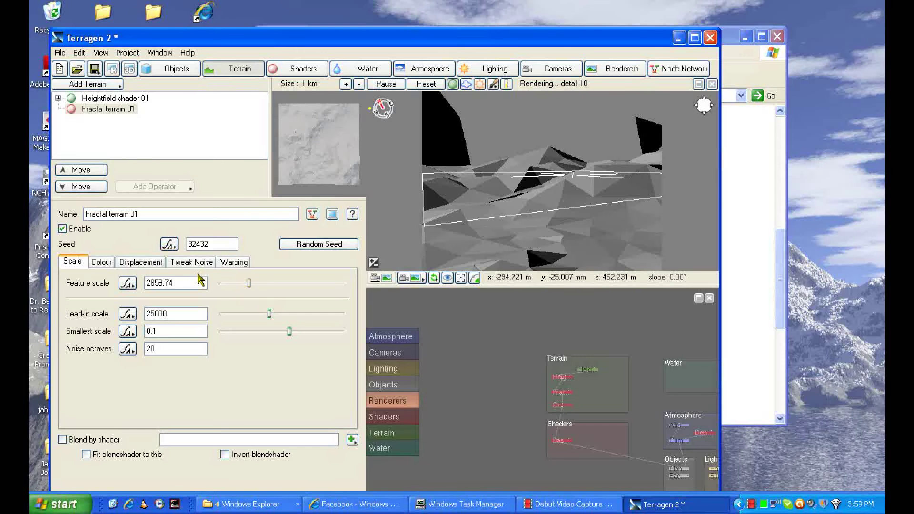
{"action": "left_click", "coordinate": [175, 264]}
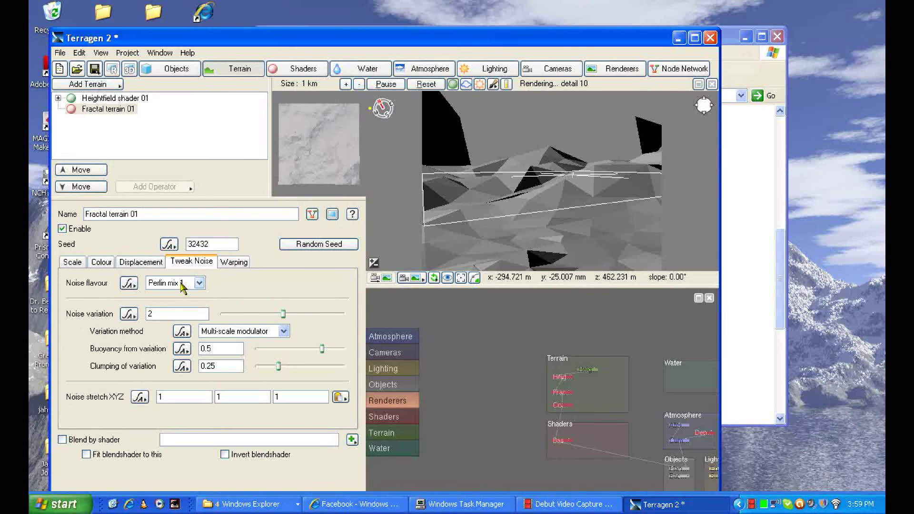
{"action": "left_click", "coordinate": [182, 284]}
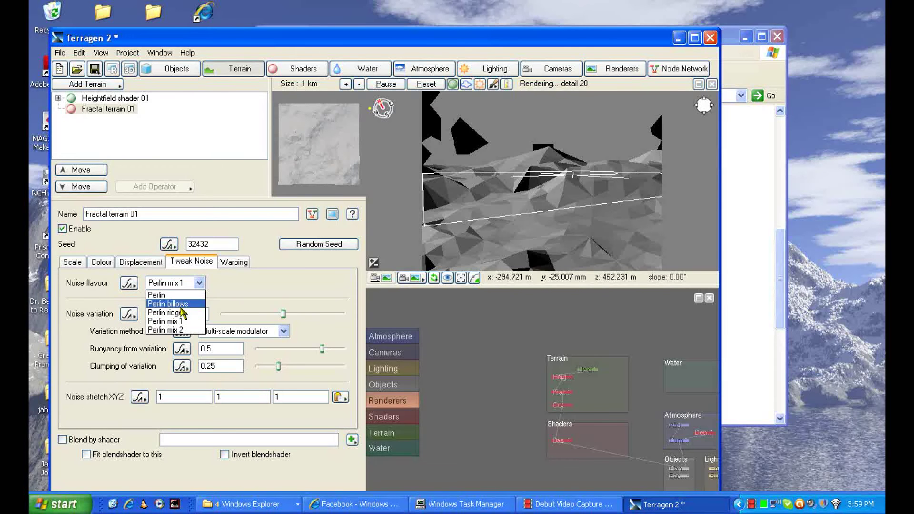
{"action": "left_click", "coordinate": [180, 305]}
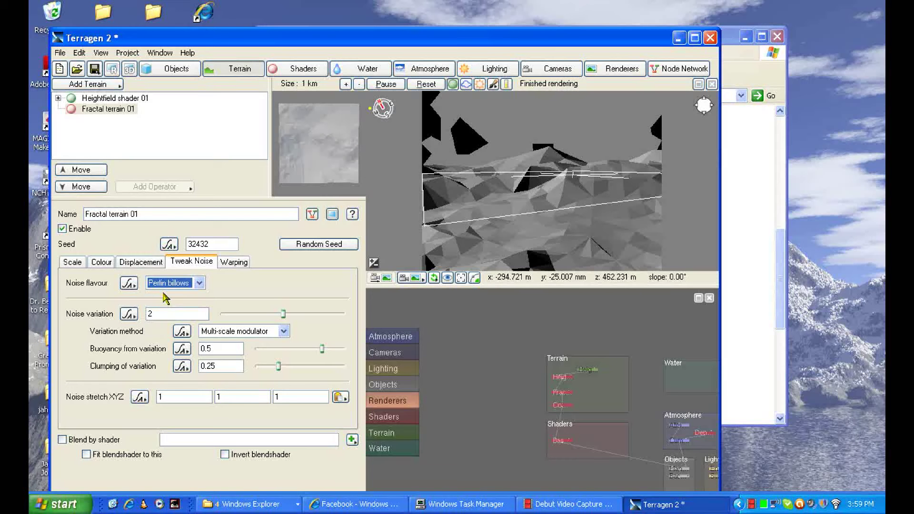
{"action": "left_click", "coordinate": [72, 261]}
{"action": "mouse_move", "coordinate": [247, 284]}
{"action": "left_mouse_down"}
{"action": "mouse_move", "coordinate": [255, 285]}
{"action": "mouse_move", "coordinate": [236, 284]}
{"action": "left_mouse_up"}
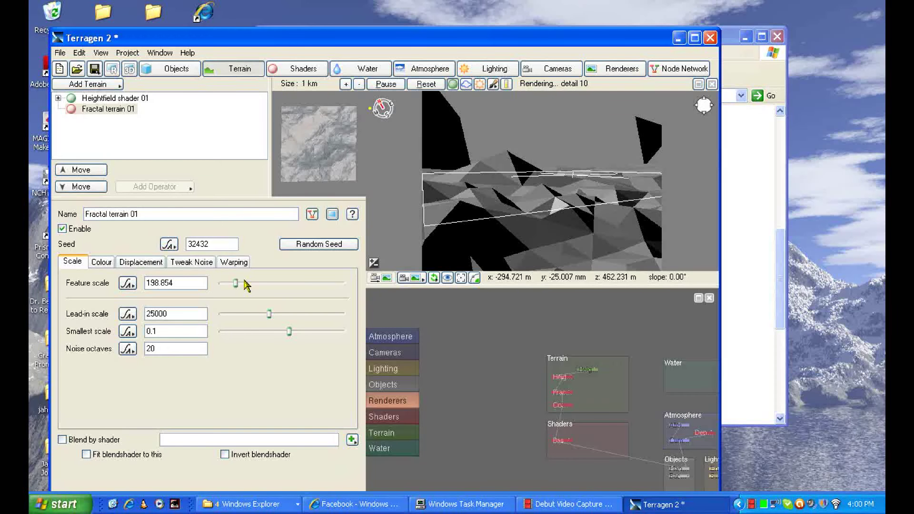
- Enter 15 noise octaves and lower the lead-in scale toward 8100
{"action": "double_click", "coordinate": [180, 349]}
{"action": "type", "text": "15"}
{"action": "key", "text": "Return"}
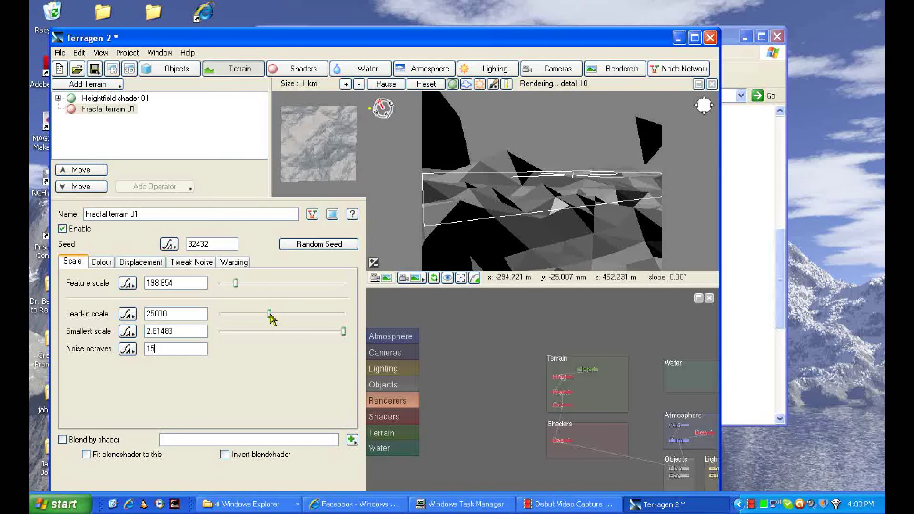
{"action": "left_click_drag", "start_coordinate": [269, 314], "coordinate": [260, 318]}
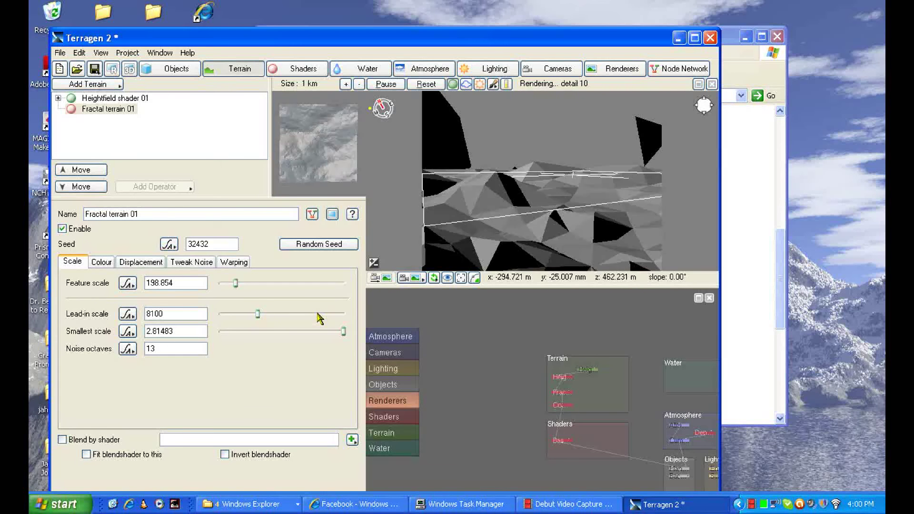
- Set noise variation to 1.5 and displacement amplitude to 1600
{"action": "left_click", "coordinate": [192, 261]}
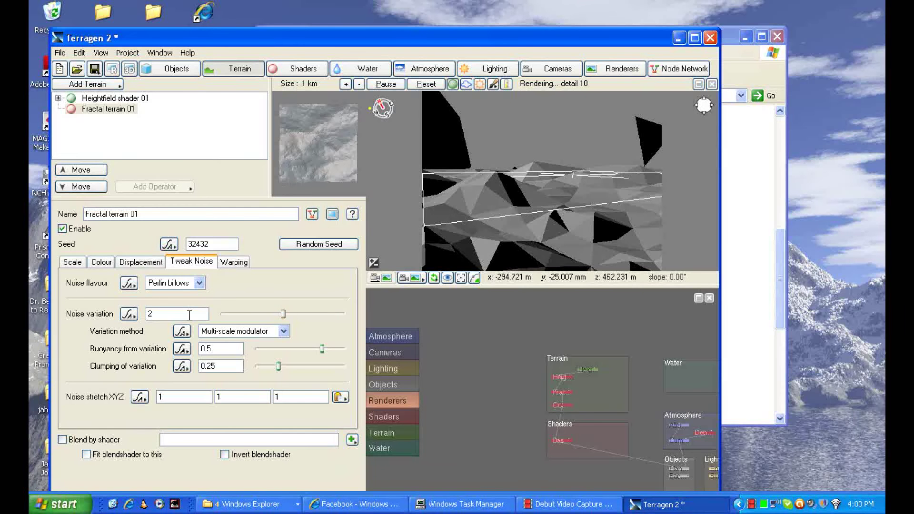
{"action": "key", "text": "BackSpace"}
{"action": "type", "text": "1.5"}
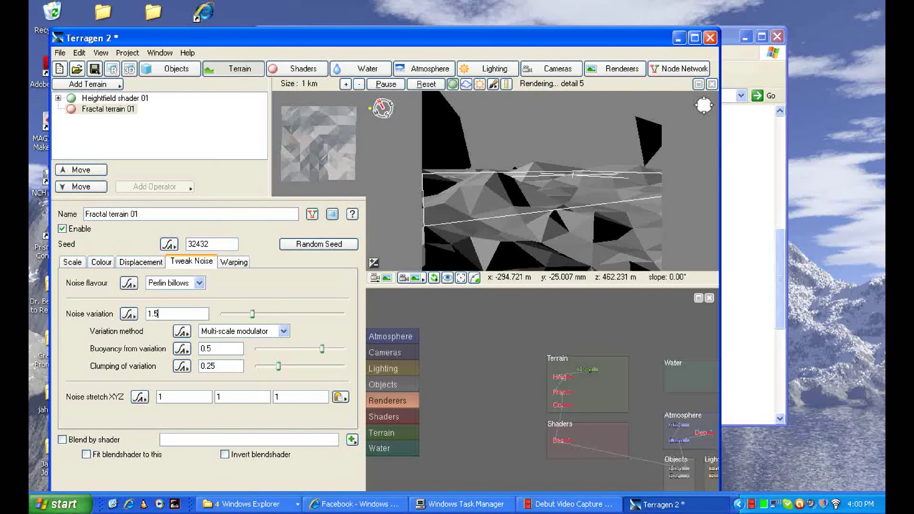
{"action": "key", "text": "Return"}
{"action": "left_click", "coordinate": [140, 261]}
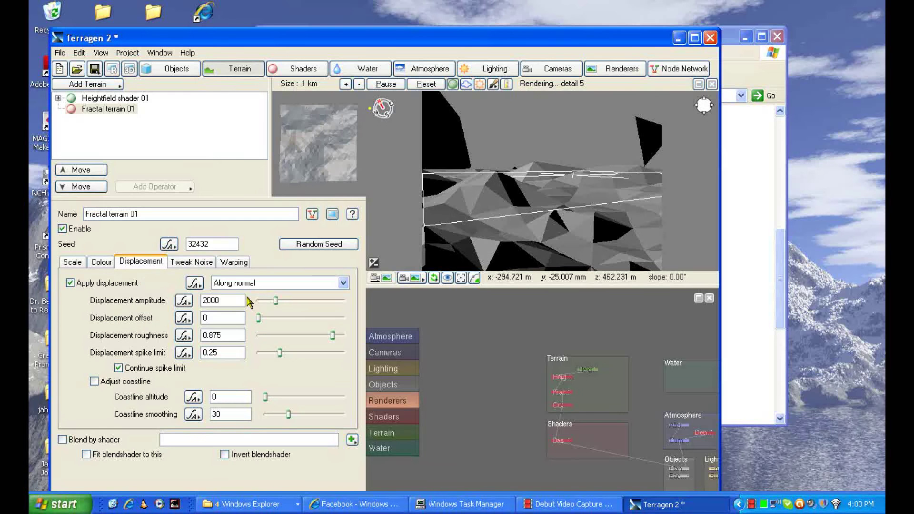
{"action": "double_click", "coordinate": [238, 298]}
{"action": "type", "text": "16"}
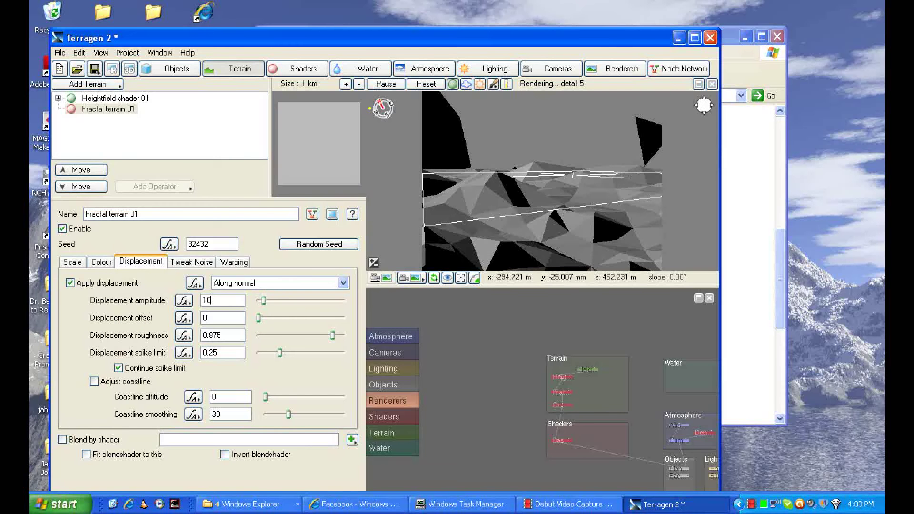
{"action": "type", "text": "00"}
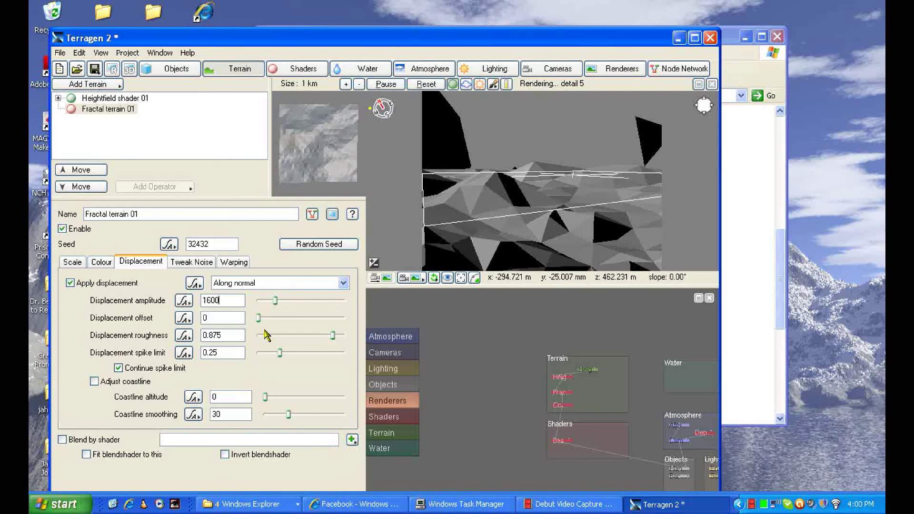
{"action": "left_click", "coordinate": [72, 261]}
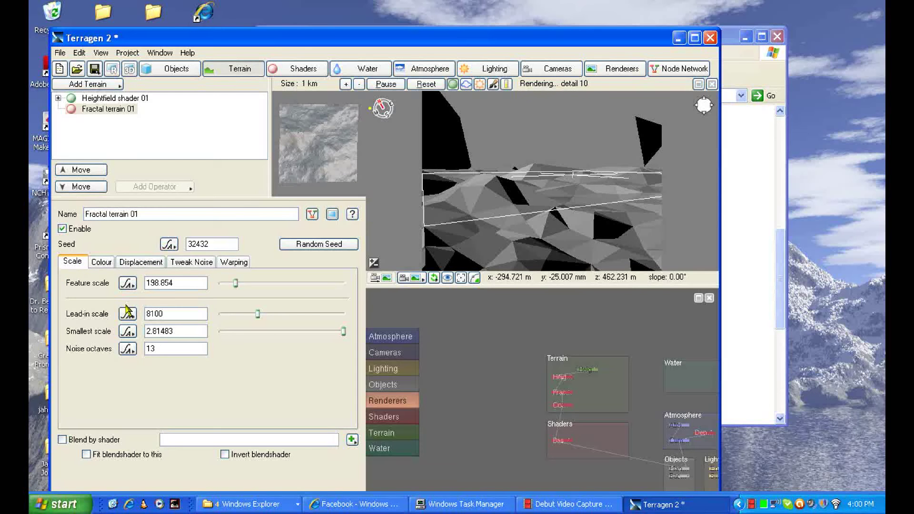
- Add a Tgo reader population in the Objects section
{"action": "left_click", "coordinate": [164, 68]}
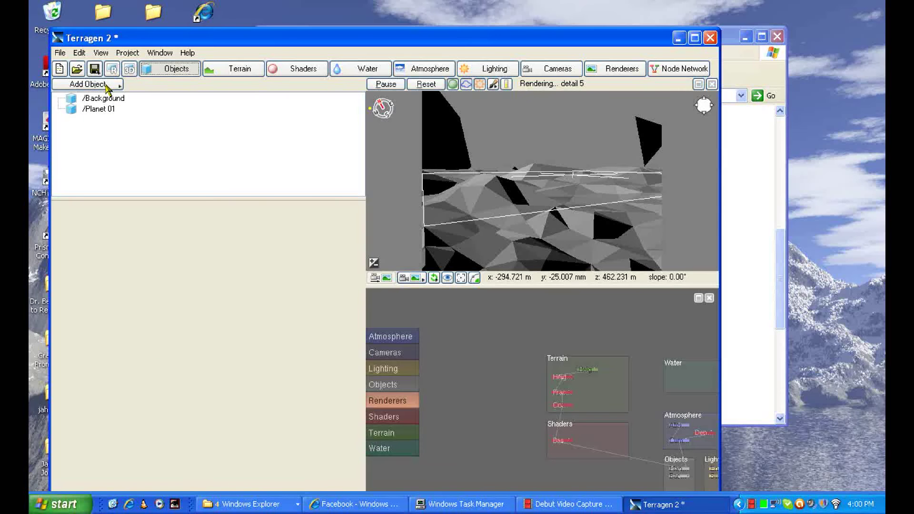
{"action": "left_click", "coordinate": [108, 88]}
{"action": "mouse_move", "coordinate": [181, 103]}
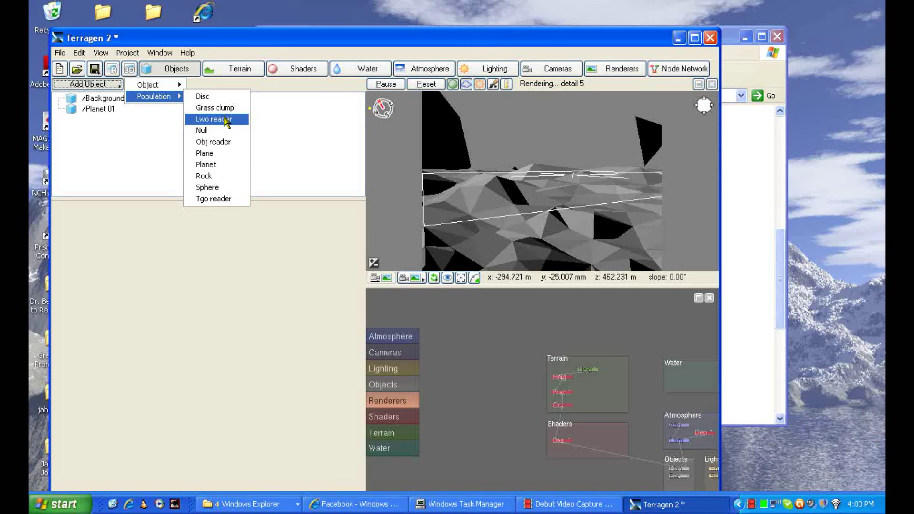
{"action": "left_click", "coordinate": [213, 198]}
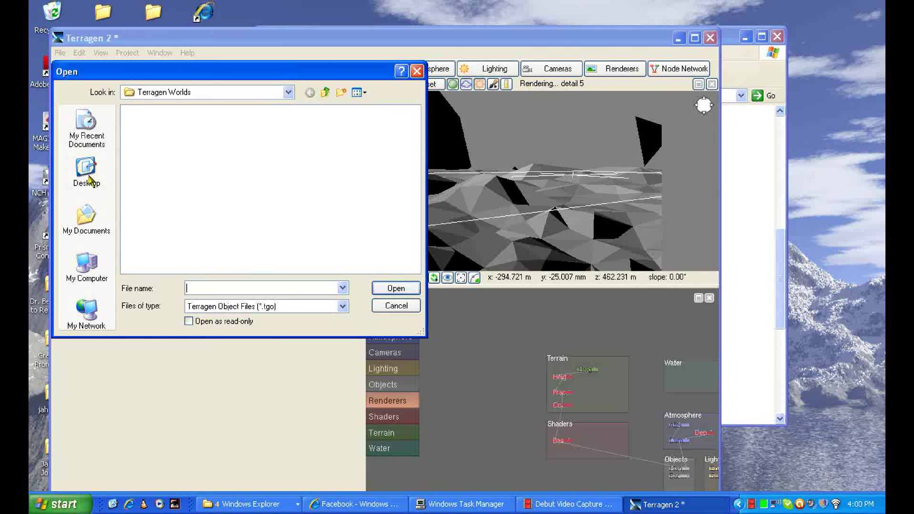
- Load BL02y_Sweet_Birch.tgo from Desktop > Terragen 2 > XfrogPlants > Xfrog > BL02
{"action": "left_click", "coordinate": [86, 172]}
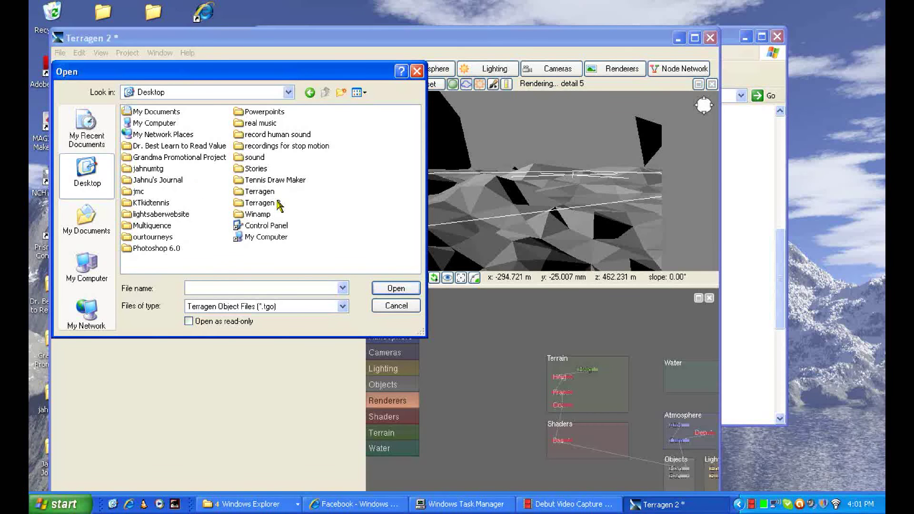
{"action": "double_click", "coordinate": [279, 204]}
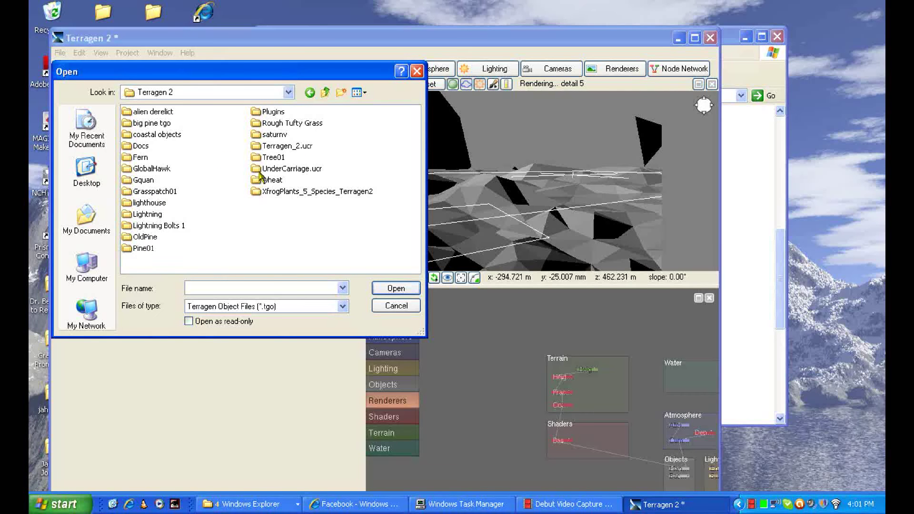
{"action": "double_click", "coordinate": [296, 190]}
{"action": "double_click", "coordinate": [143, 113]}
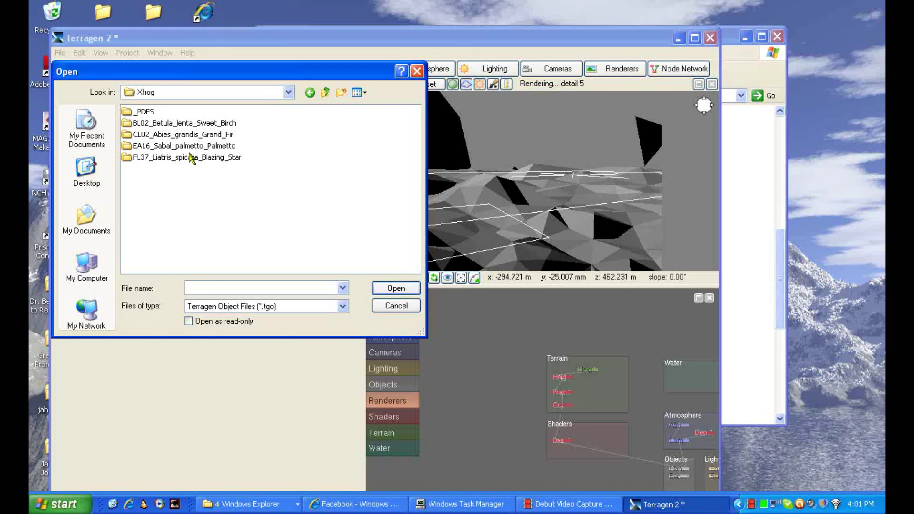
{"action": "double_click", "coordinate": [217, 124]}
{"action": "double_click", "coordinate": [186, 135]}
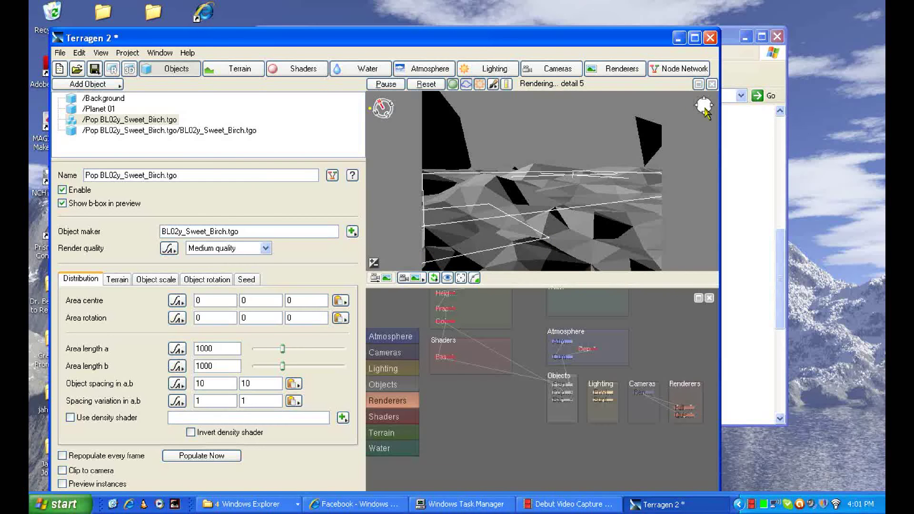
- Reposition the birch population area and widen its area length to 1914.06 in the render-camera preview
{"action": "mouse_move", "coordinate": [706, 112]}
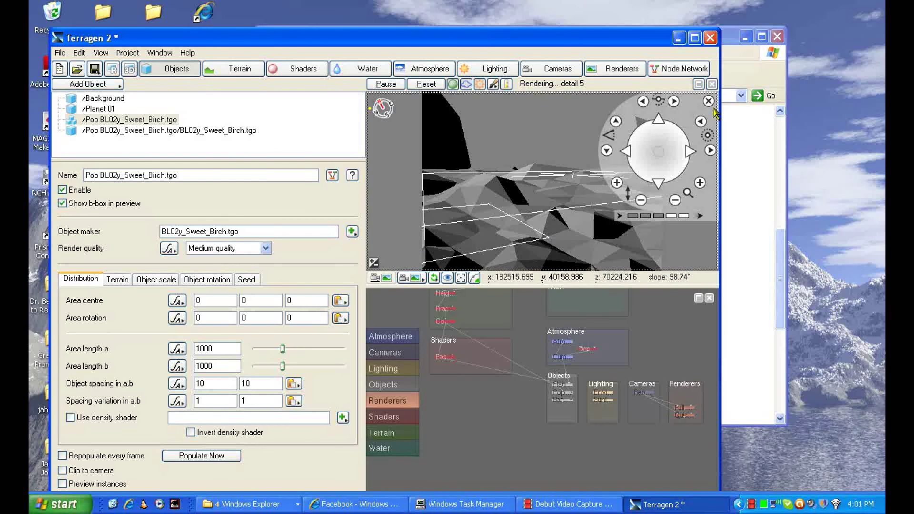
{"action": "left_click", "coordinate": [701, 122]}
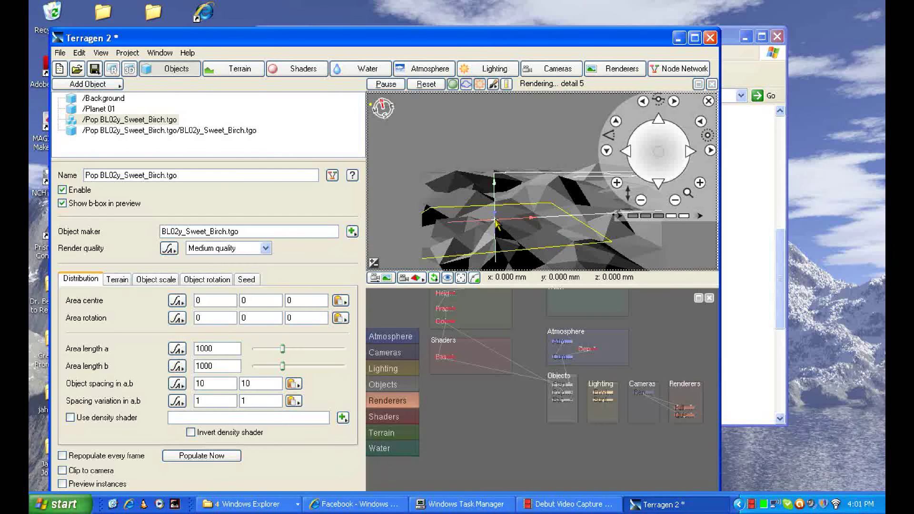
{"action": "left_click_drag", "start_coordinate": [496, 220], "coordinate": [618, 201]}
{"action": "left_click", "coordinate": [412, 277]}
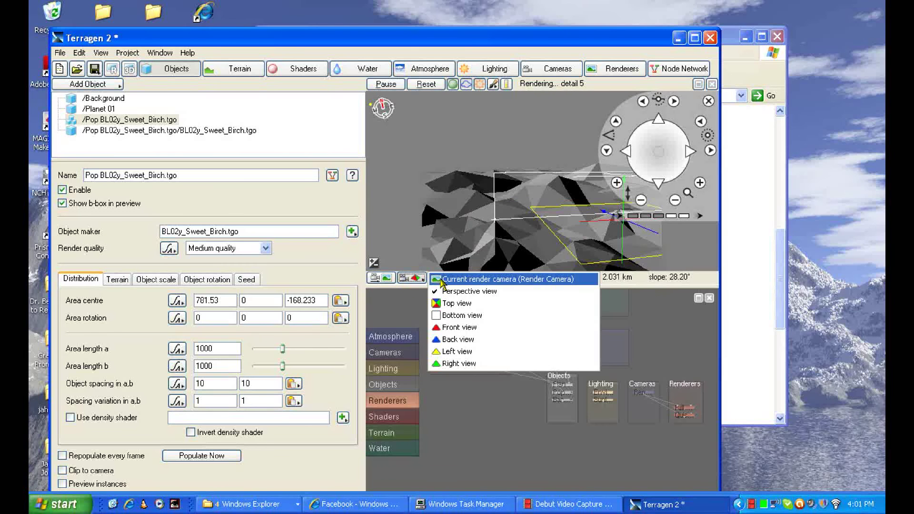
{"action": "left_click", "coordinate": [476, 279]}
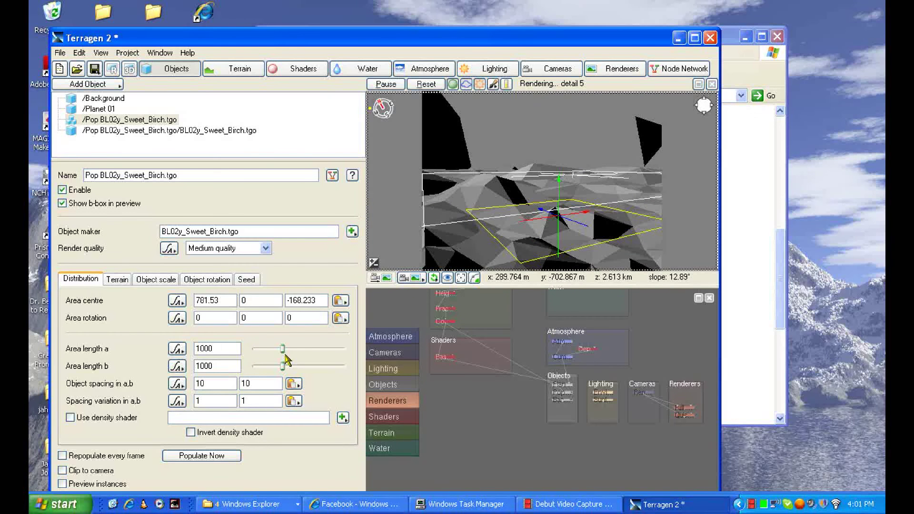
{"action": "left_click_drag", "start_coordinate": [282, 352], "coordinate": [296, 372]}
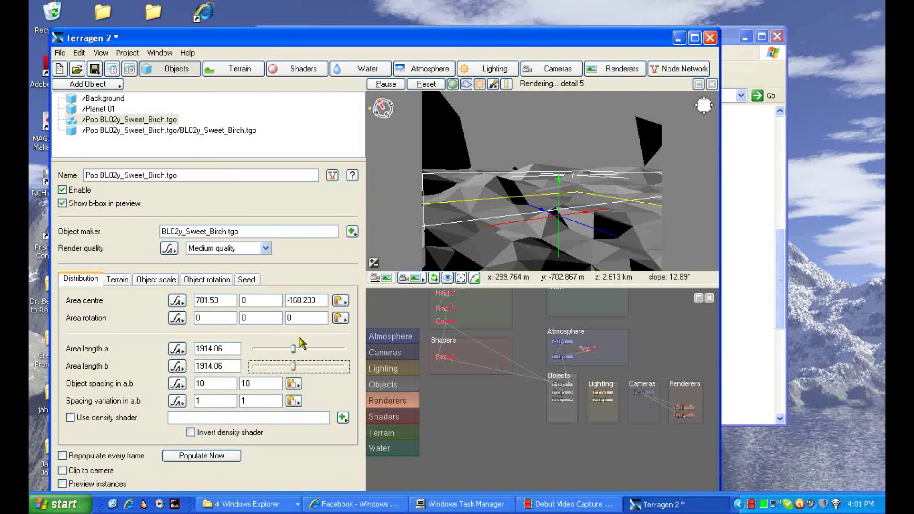
- Set the population object spacing to 50 × 50 with spacing variation 35
{"action": "left_click", "coordinate": [222, 385]}
{"action": "key", "text": "BackSpace"}
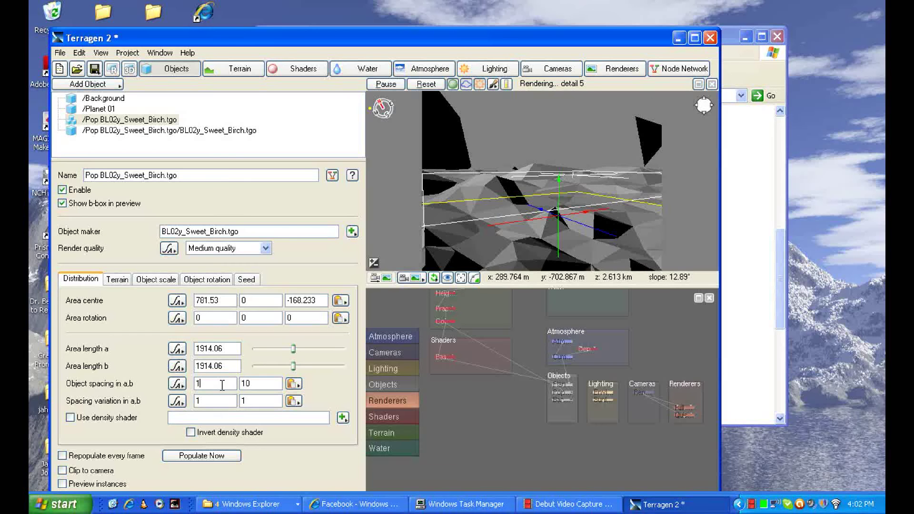
{"action": "key", "text": "BackSpace"}
{"action": "type", "text": "50"}
{"action": "double_click", "coordinate": [256, 383]}
{"action": "type", "text": "50"}
{"action": "left_click", "coordinate": [211, 400]}
{"action": "type", "text": "35"}
{"action": "key", "text": "Tab"}
- Scale the birch object's transform to 10 on all three axes
{"action": "left_click", "coordinate": [149, 131]}
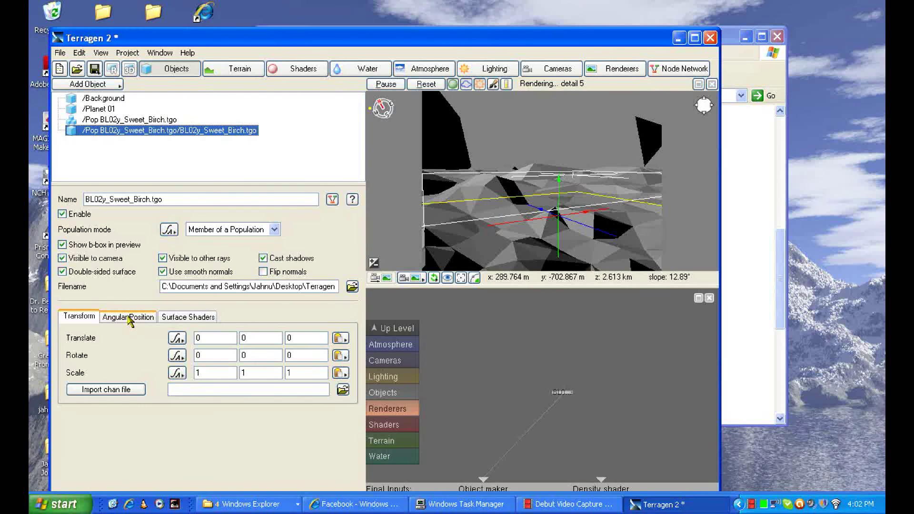
{"action": "left_click", "coordinate": [127, 317]}
{"action": "left_click", "coordinate": [79, 316]}
{"action": "left_click", "coordinate": [227, 371]}
{"action": "type", "text": "0"}
{"action": "left_click", "coordinate": [267, 373]}
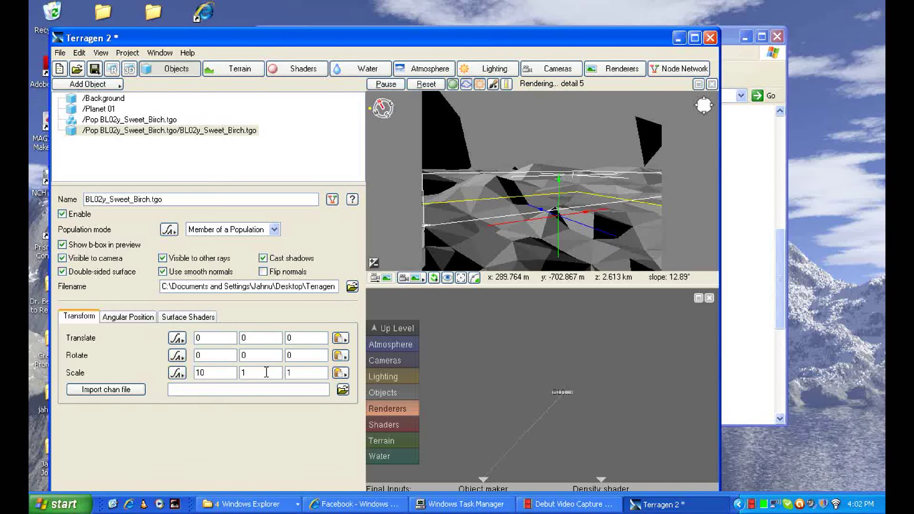
{"action": "type", "text": "0"}
{"action": "left_click", "coordinate": [288, 370]}
{"action": "type", "text": "0"}
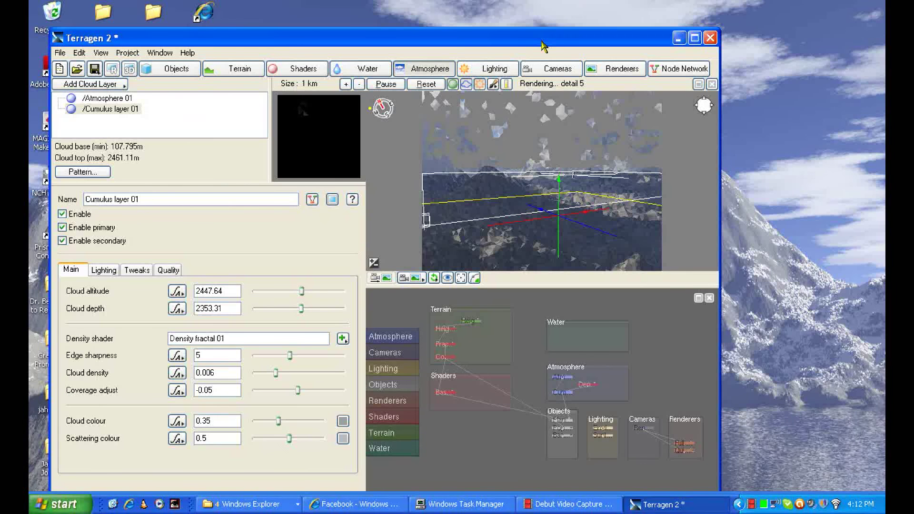
- Turn Sunlight 01 to heading 207 and elevation 19.125, then return to Atmosphere
{"action": "left_click", "coordinate": [488, 68]}
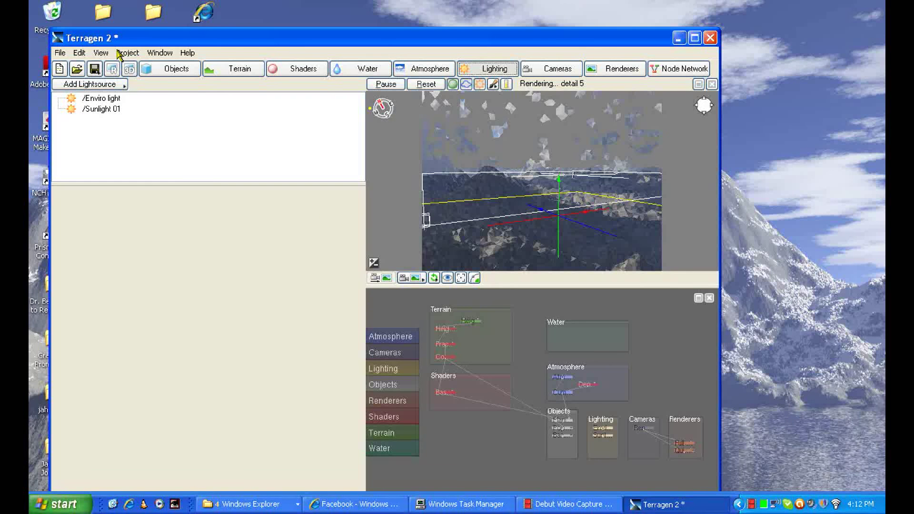
{"action": "left_click", "coordinate": [100, 109]}
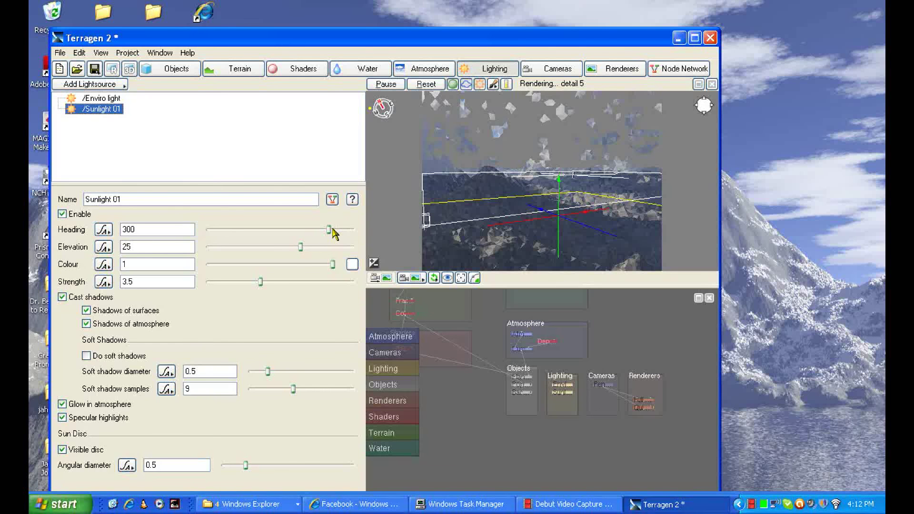
{"action": "left_click_drag", "start_coordinate": [330, 229], "coordinate": [292, 228]}
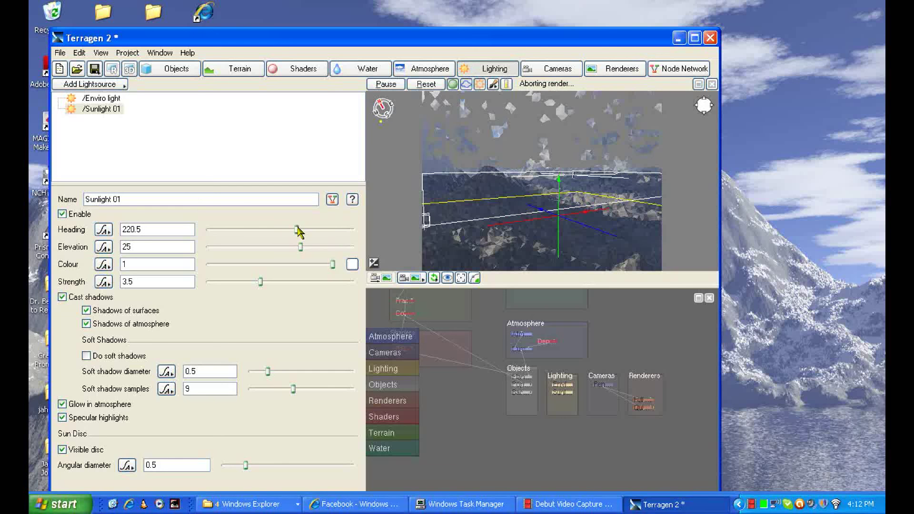
{"action": "left_click_drag", "start_coordinate": [293, 227], "coordinate": [296, 246]}
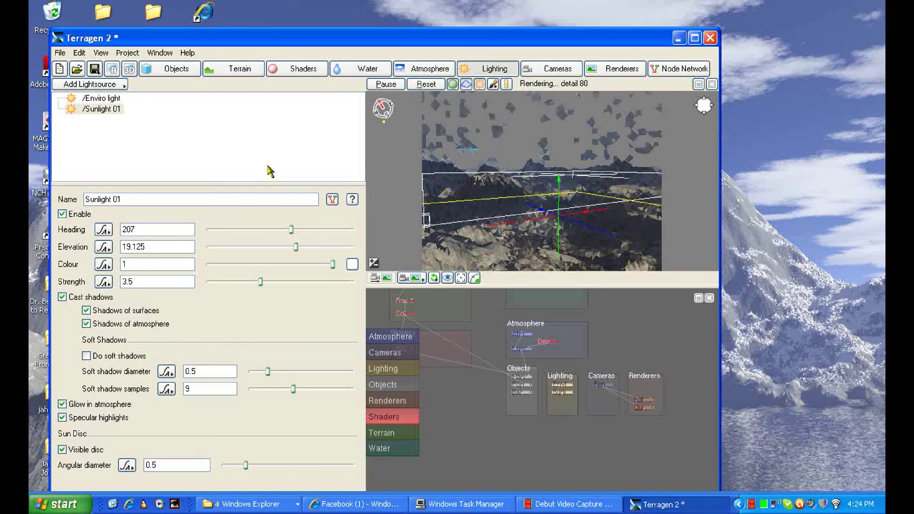
{"action": "left_click", "coordinate": [422, 70]}
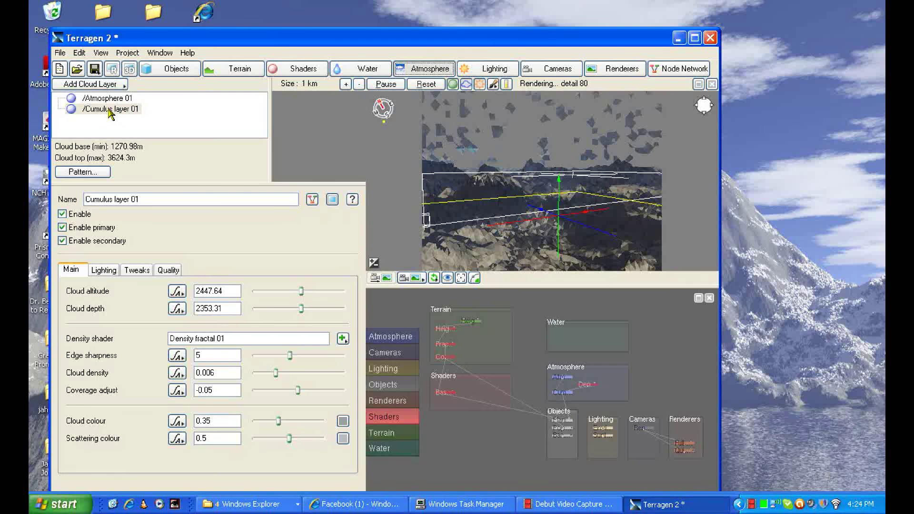
- Set Cumulus layer 01's cloud altitude to 4199.02 and coverage adjust to -0.175
{"action": "left_click", "coordinate": [110, 109]}
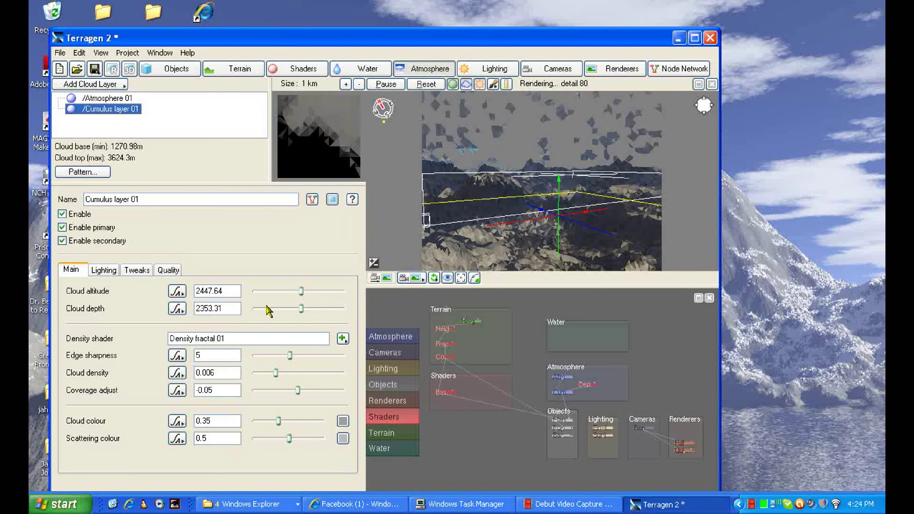
{"action": "left_click_drag", "start_coordinate": [301, 293], "coordinate": [311, 296]}
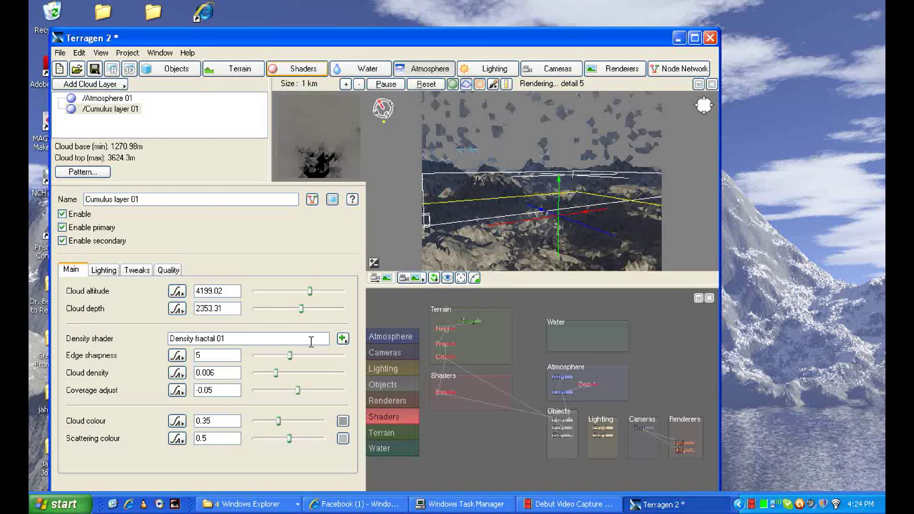
{"action": "left_click", "coordinate": [299, 390]}
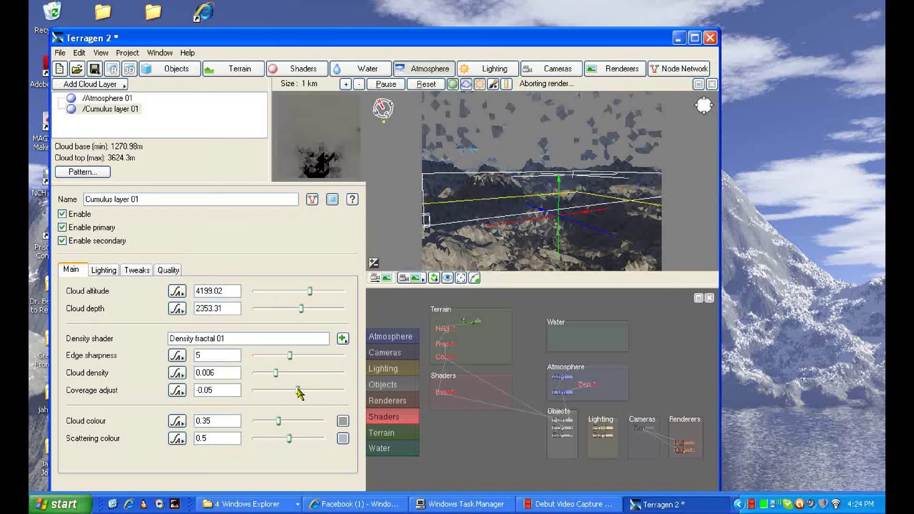
{"action": "left_click_drag", "start_coordinate": [298, 389], "coordinate": [295, 390]}
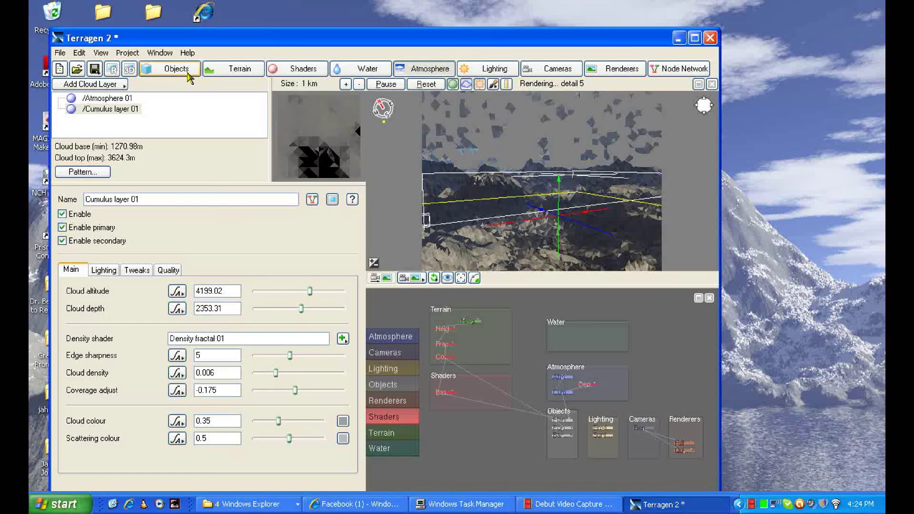
- Add a Lake water object to the scene
{"action": "left_click", "coordinate": [341, 69]}
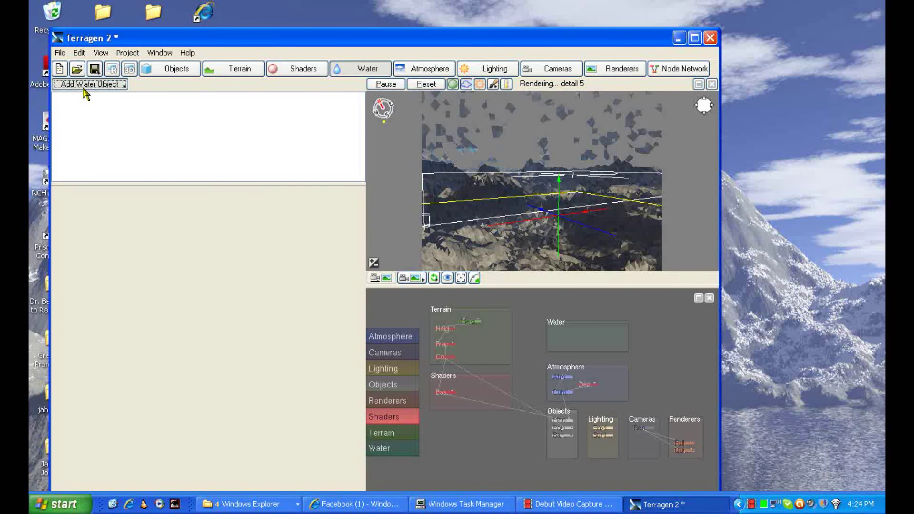
{"action": "left_click", "coordinate": [85, 88]}
{"action": "left_click", "coordinate": [149, 85]}
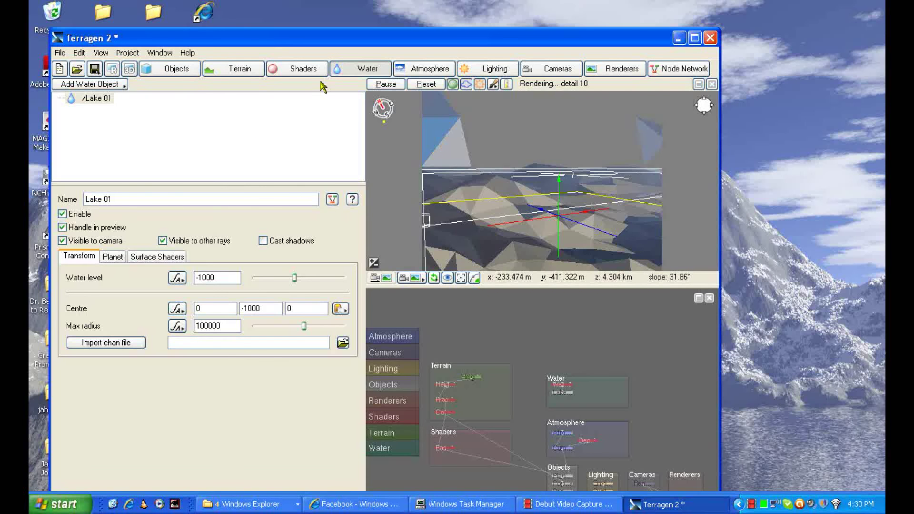
- Add a new Surface Layer shader alongside Base colours
{"action": "left_click", "coordinate": [309, 69]}
{"action": "left_click", "coordinate": [82, 84]}
{"action": "left_click", "coordinate": [166, 90]}
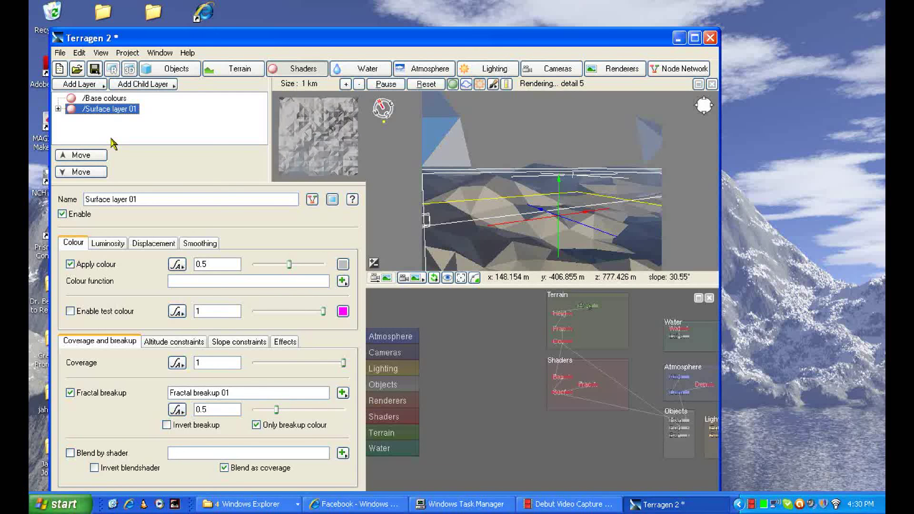
- Darken Surface layer 01's apply colour to a deeper grey, then show the Renderers section
{"action": "left_click", "coordinate": [342, 265]}
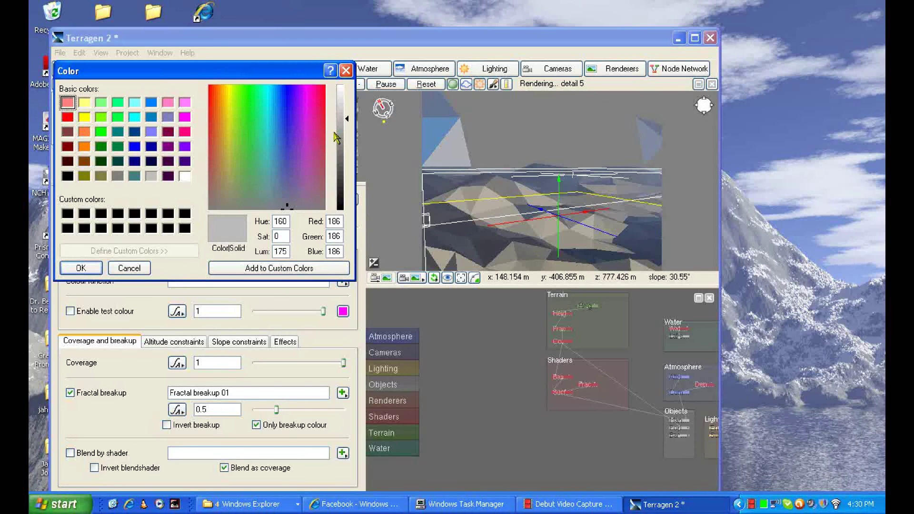
{"action": "left_click_drag", "start_coordinate": [348, 125], "coordinate": [348, 148]}
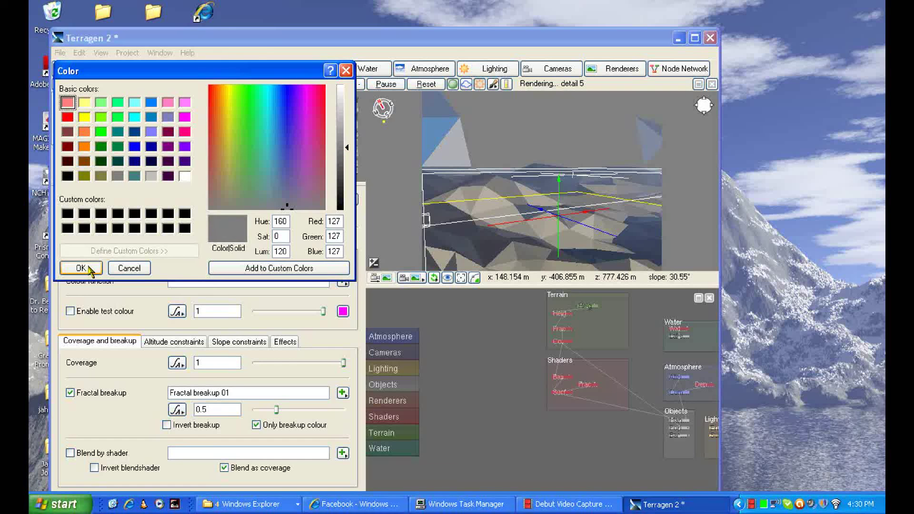
{"action": "left_click", "coordinate": [81, 269]}
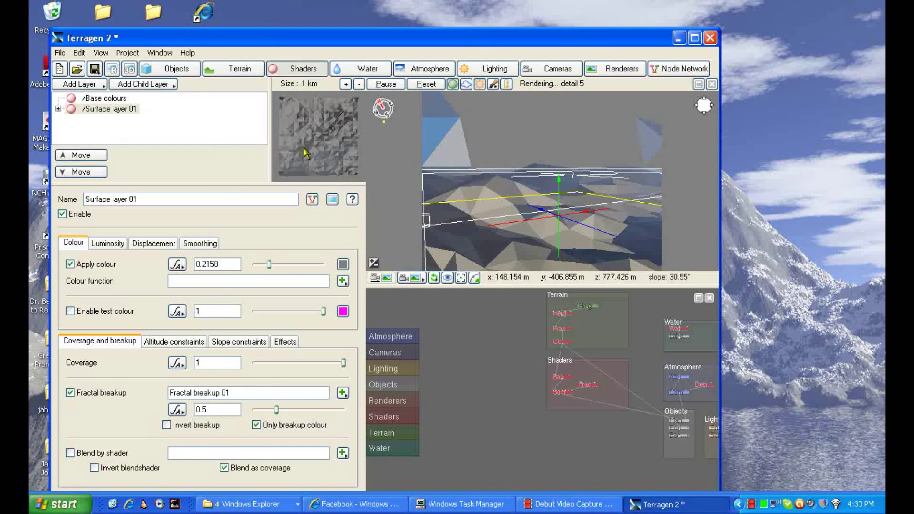
{"action": "left_click", "coordinate": [638, 69]}
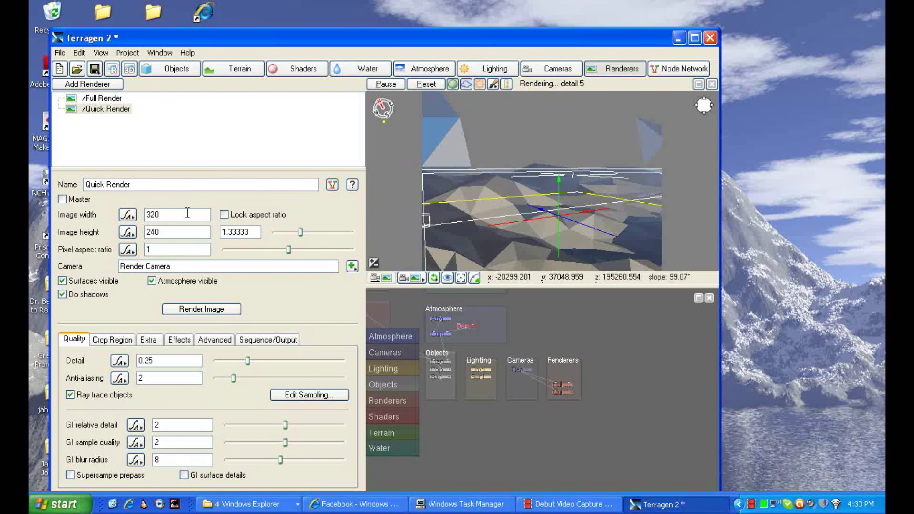
- Give Full Render detail 0.85, GI sample quality 3, and an 800 × 600 locked-aspect image
{"action": "left_click", "coordinate": [113, 100]}
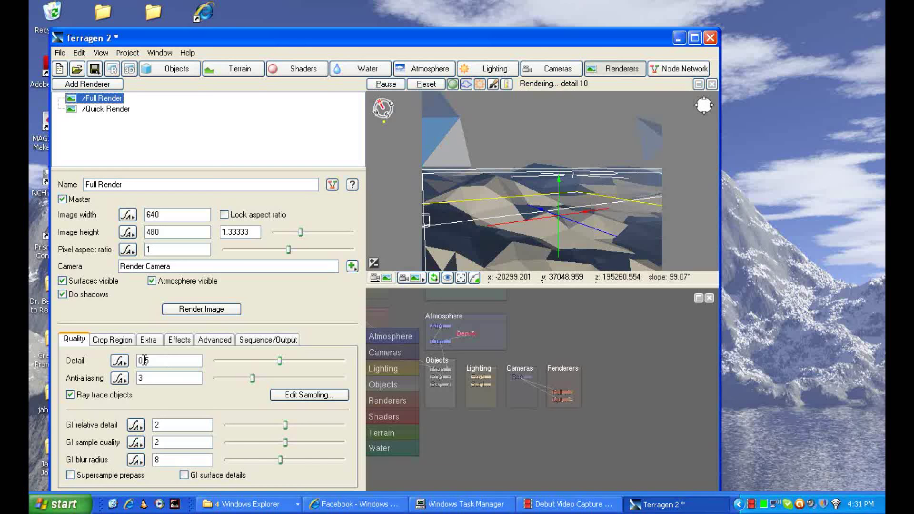
{"action": "left_click", "coordinate": [148, 361]}
{"action": "type", "text": "8"}
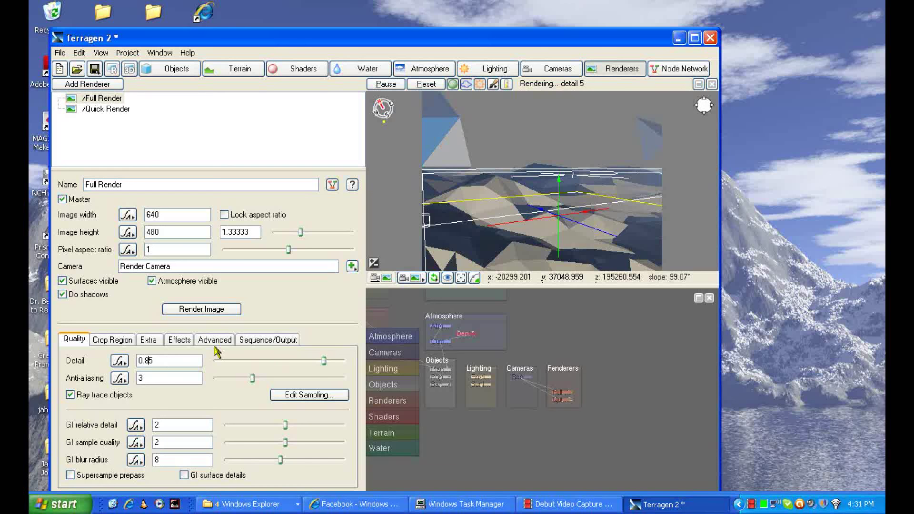
{"action": "left_click", "coordinate": [167, 442]}
{"action": "key", "text": "BackSpace"}
{"action": "type", "text": "3"}
{"action": "left_click", "coordinate": [239, 217]}
{"action": "double_click", "coordinate": [192, 217]}
{"action": "type", "text": "800"}
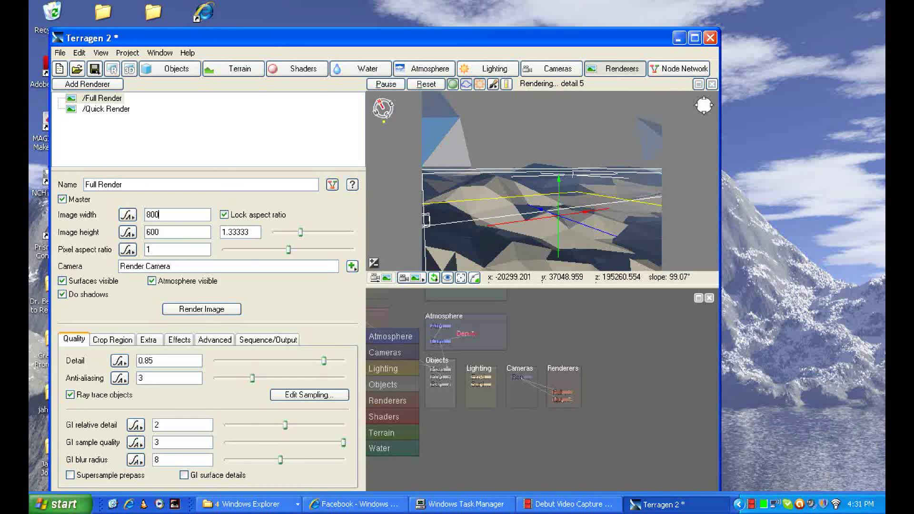